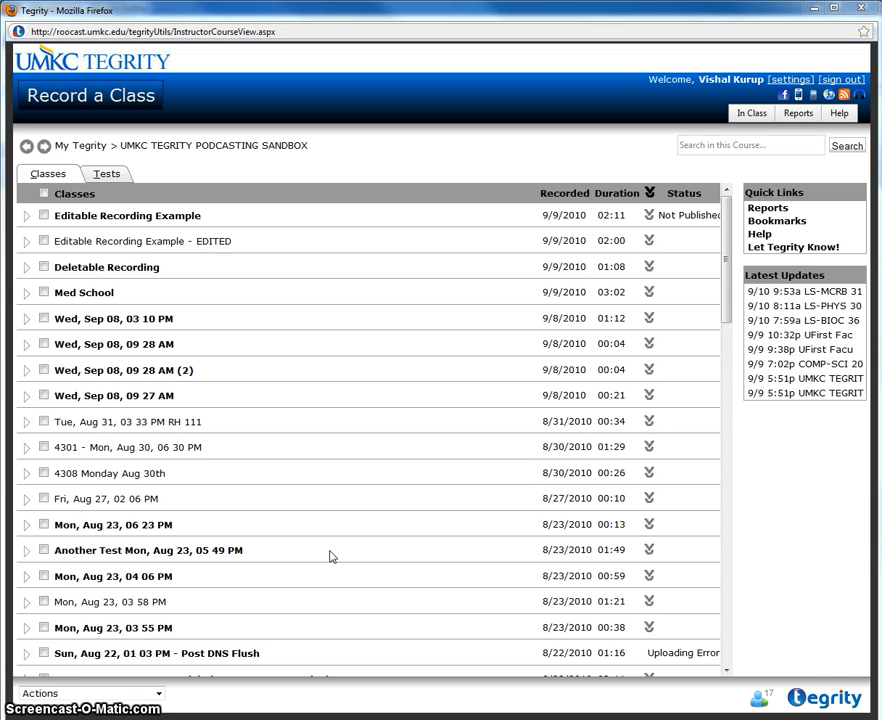
- In the course settings, enable student testing (Remote Proctoring mode) and showing the course testing policy when students start tests
left_click(159, 694)
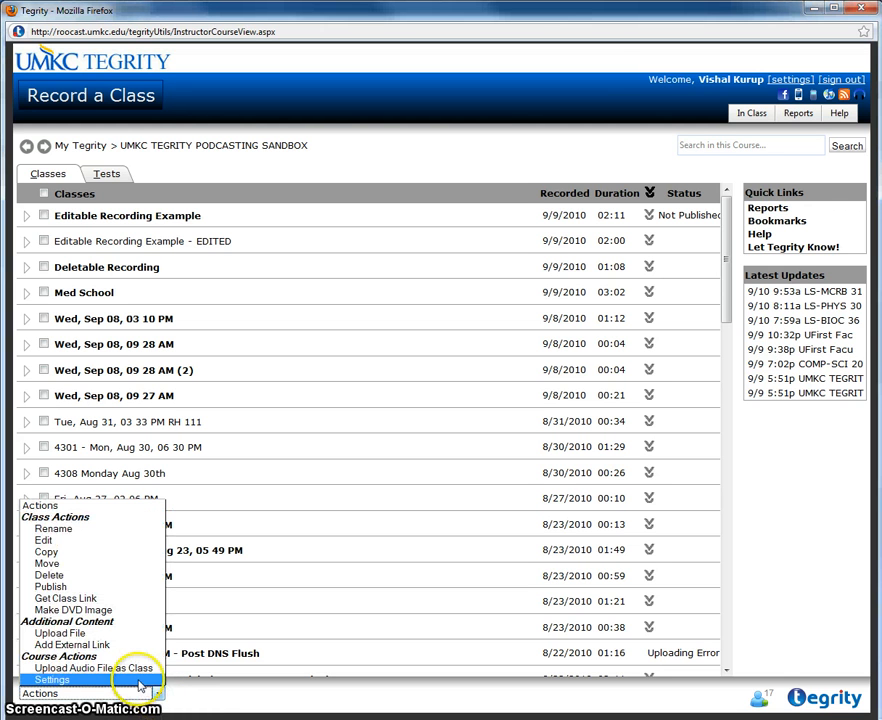
left_click(140, 681)
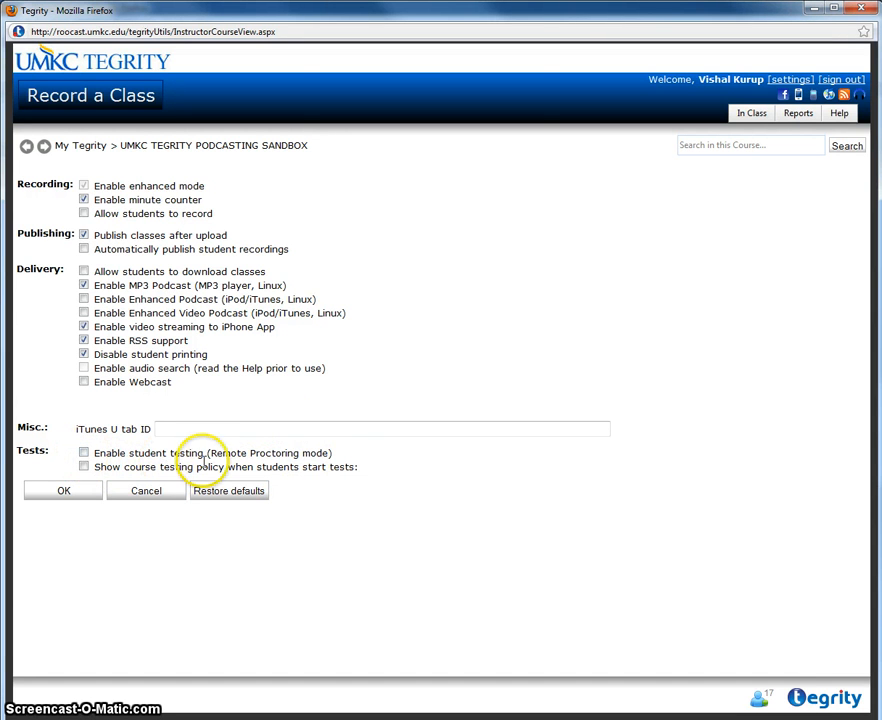
left_click(84, 453)
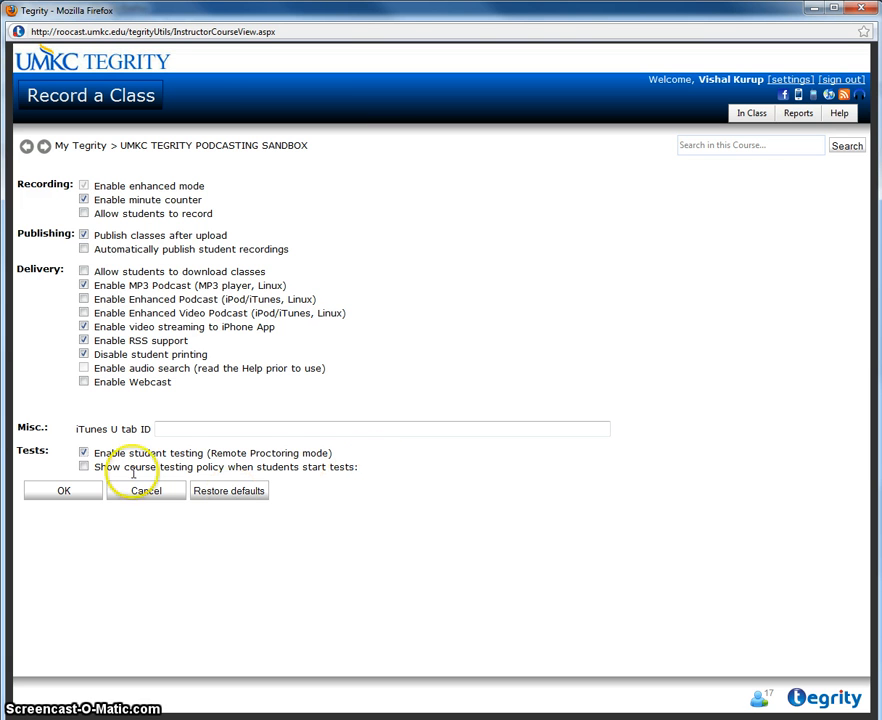
left_click(84, 467)
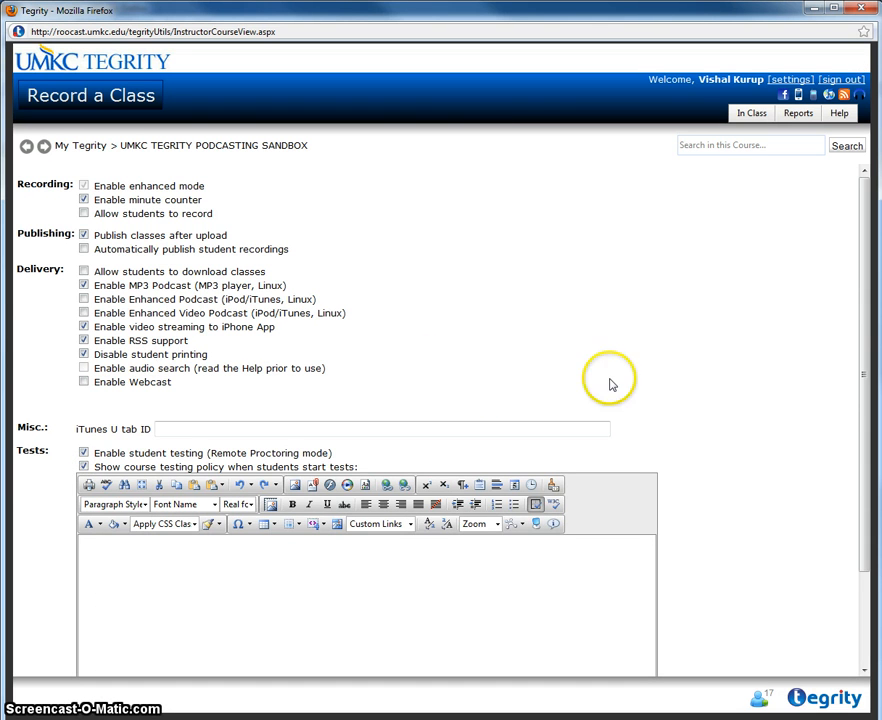
- Copy the entire exam policy text from the untitled Notepad document and paste it into the course testing policy editor
scroll(627, 348, "down", 2)
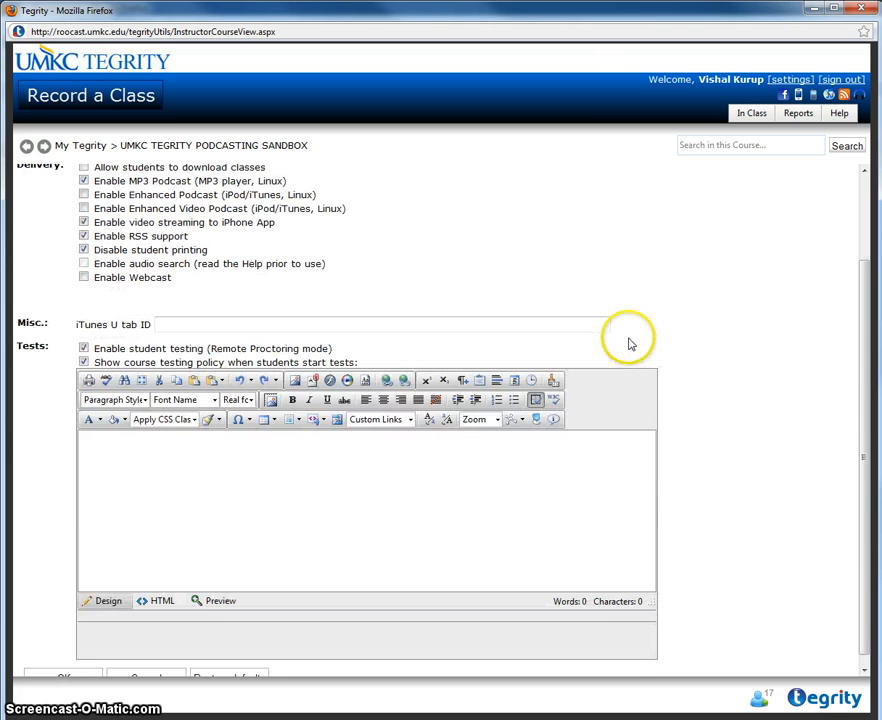
mouse_move(881, 358)
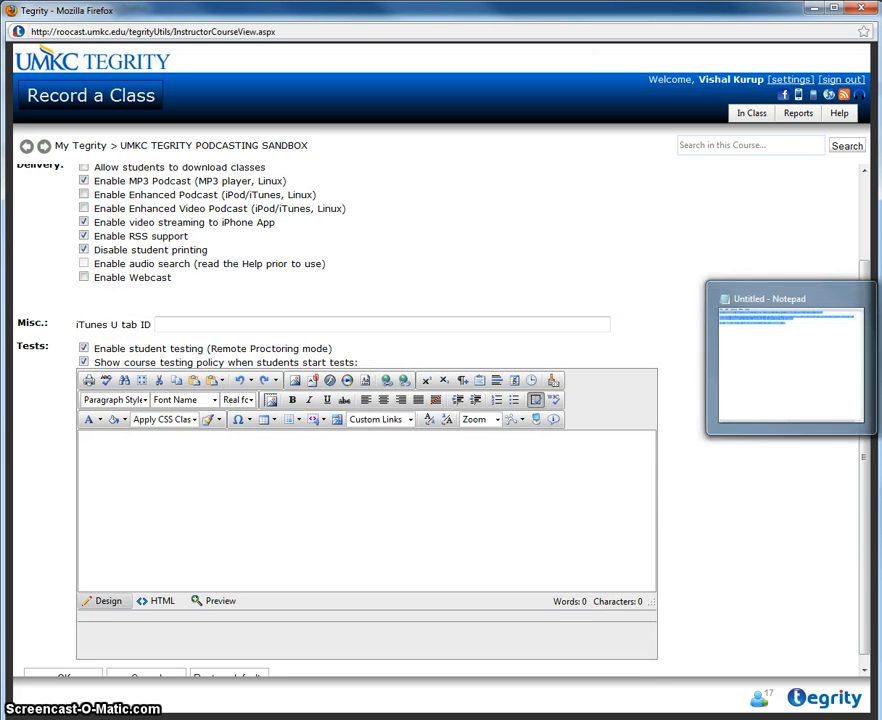
left_click(790, 360)
left_click(345, 185)
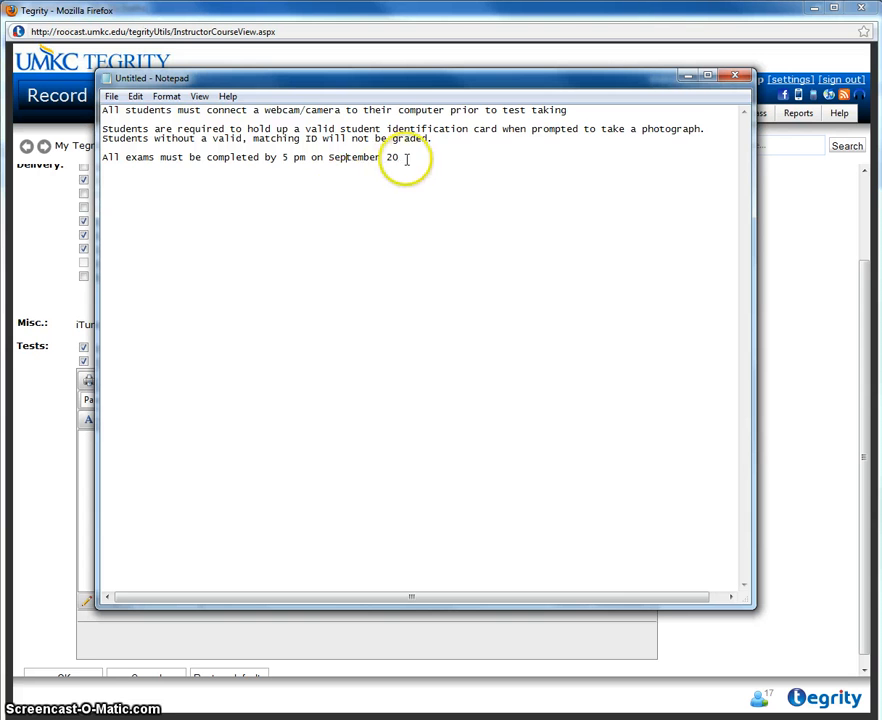
left_click_drag(408, 161, 95, 98)
key("ctrl+c")
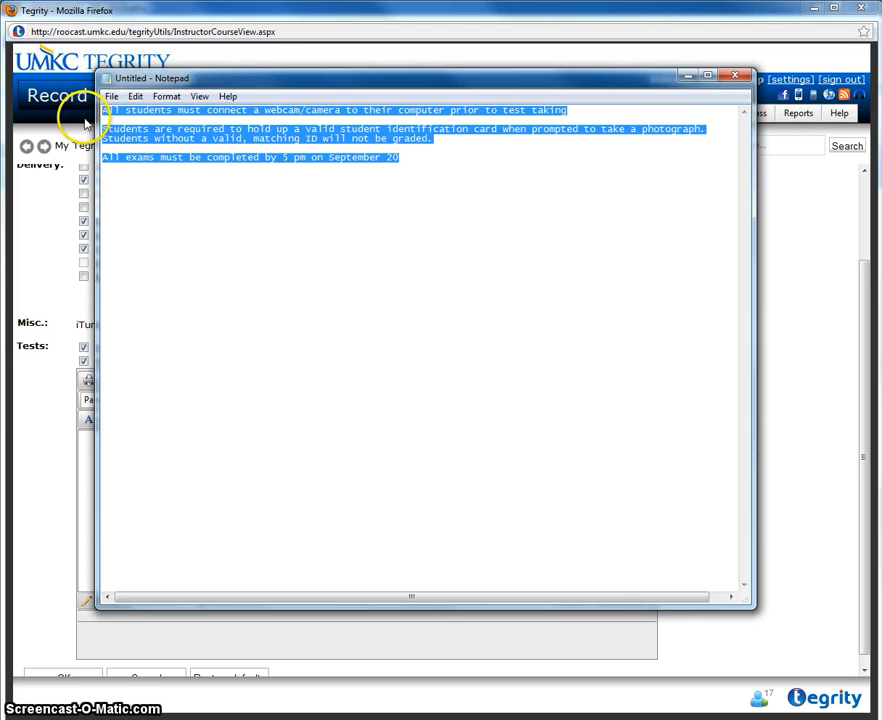
left_click(687, 76)
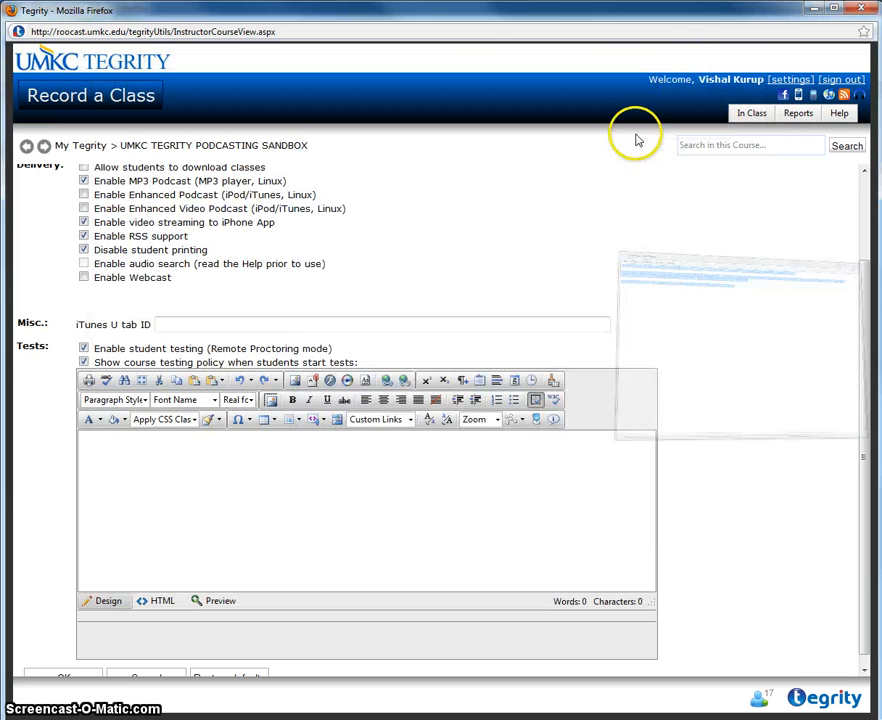
left_click(112, 450)
key("ctrl+v")
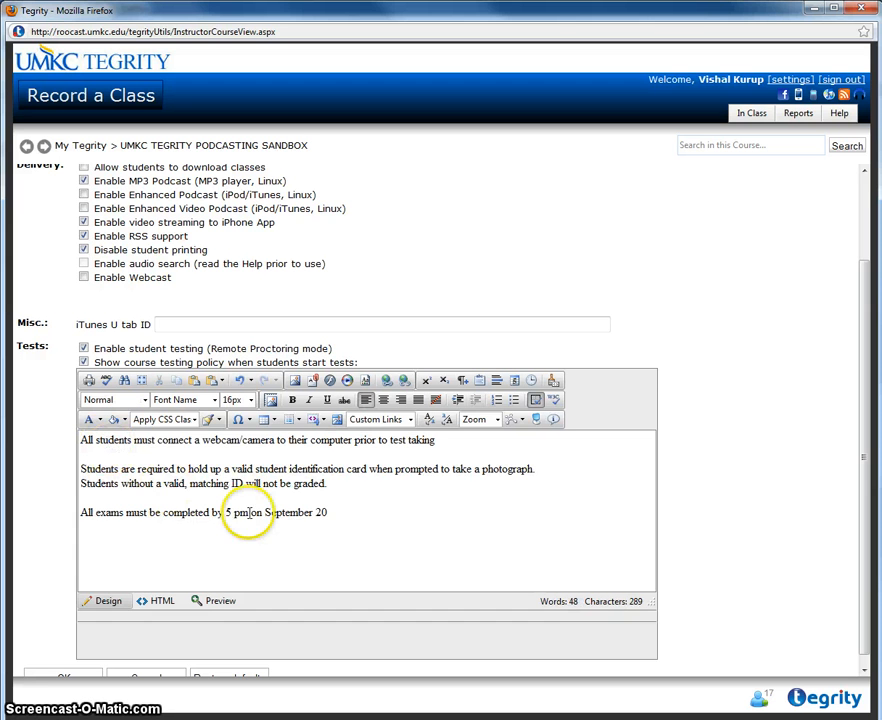
- Add the line "Students need admin rights on their computer to take this test" below the webcam requirement in the policy
left_click(82, 441)
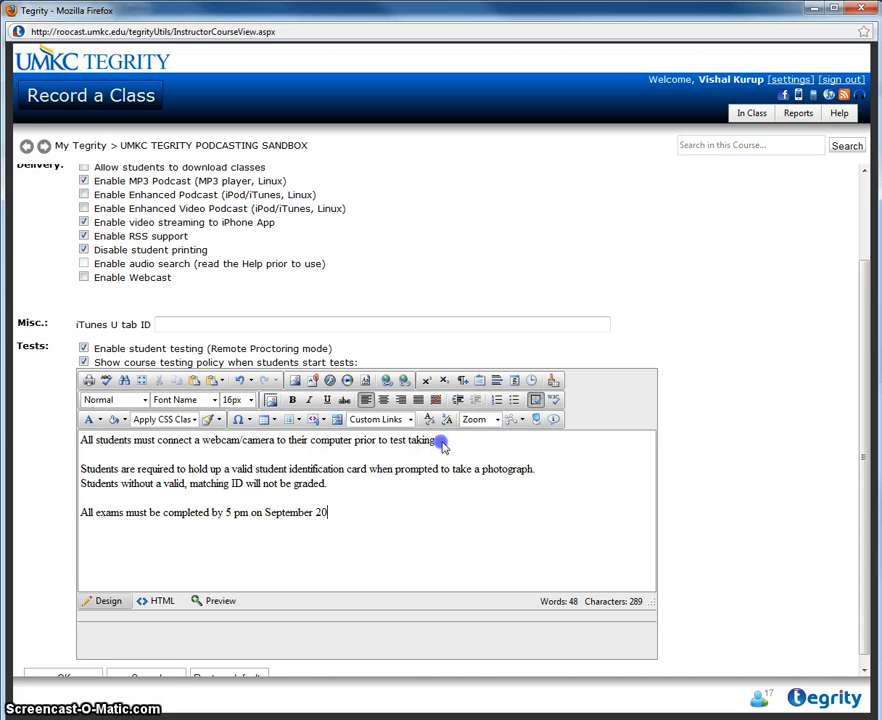
key("Return")
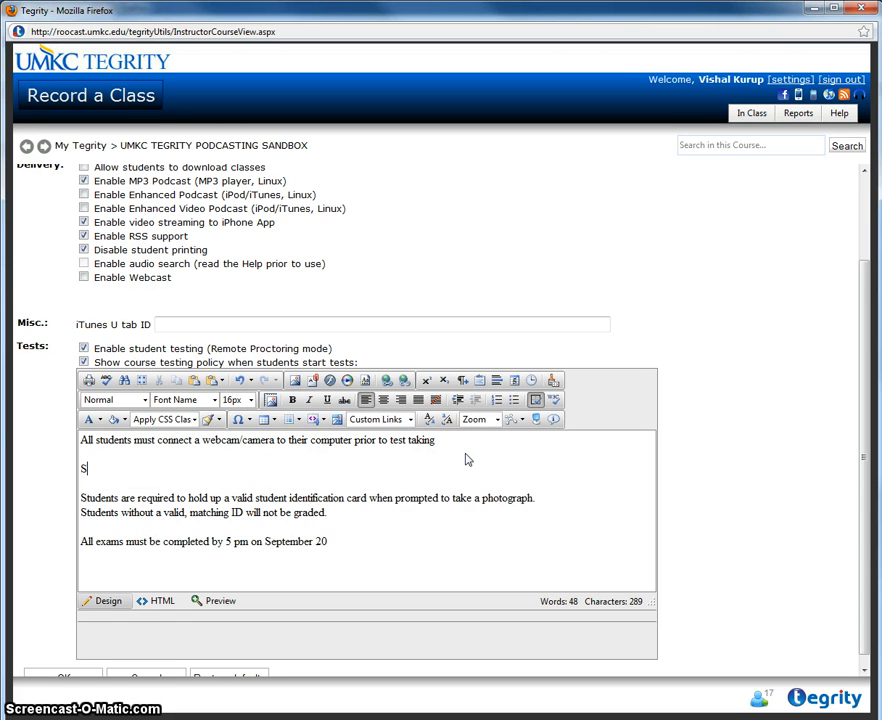
type("Students need admin rights on")
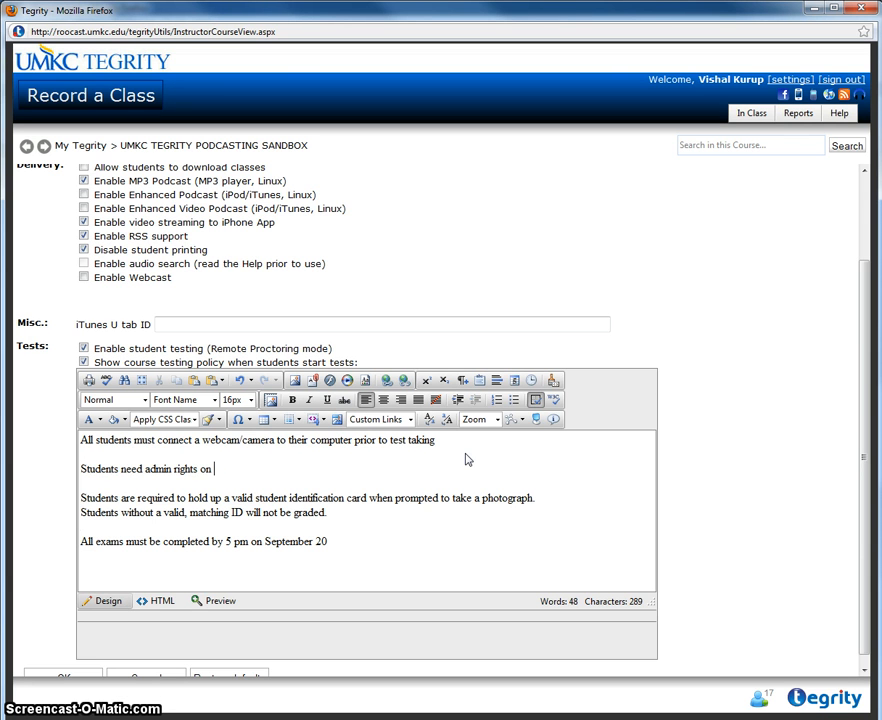
type(" computer to take this test")
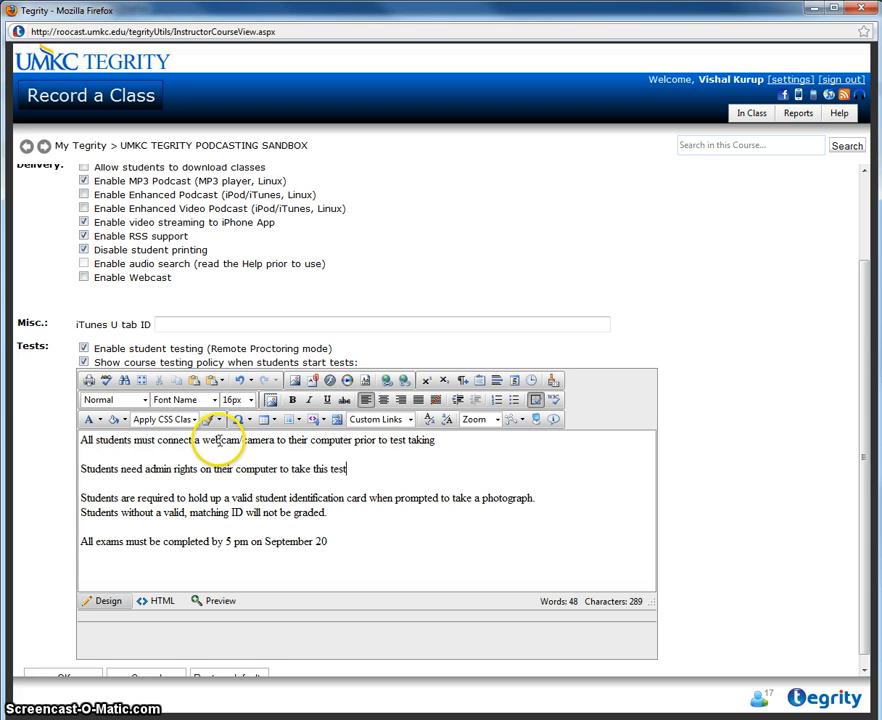
left_click(348, 470)
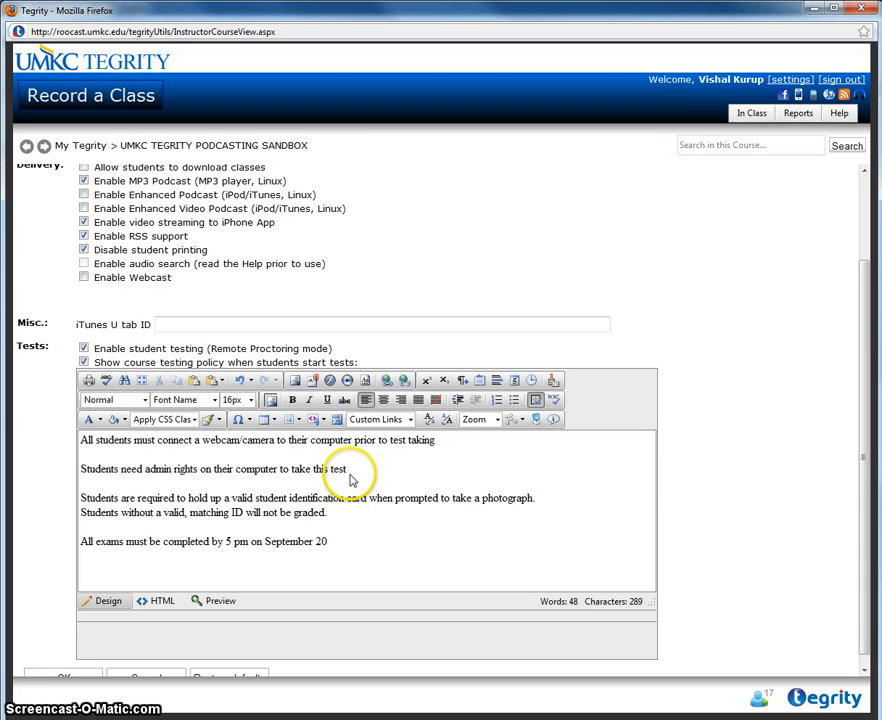
left_click(145, 510)
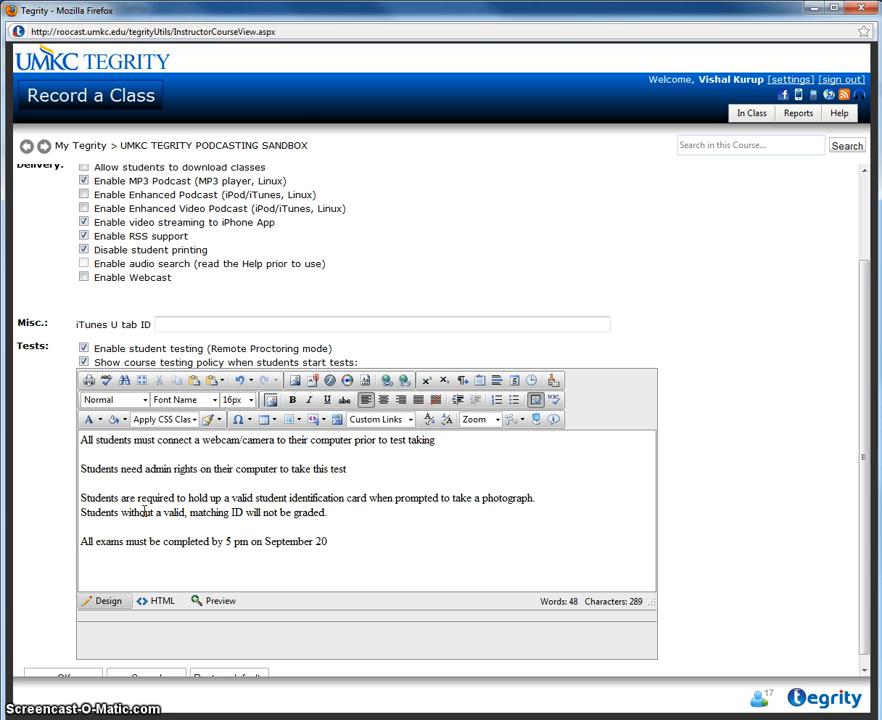
left_click(304, 530)
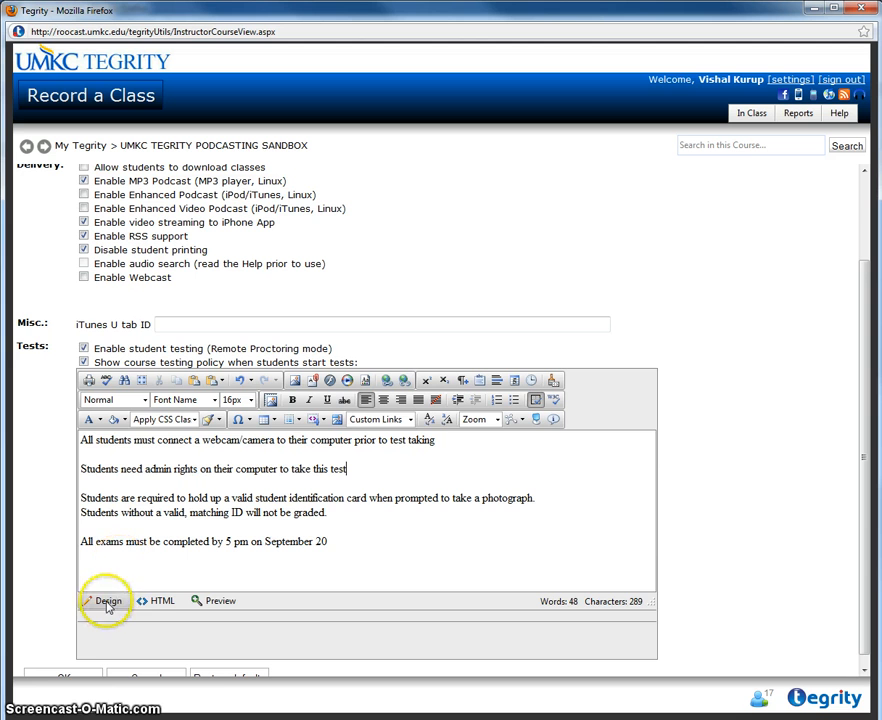
- View the testing policy's HTML source, return to the design view and save the course settings
left_click(160, 601)
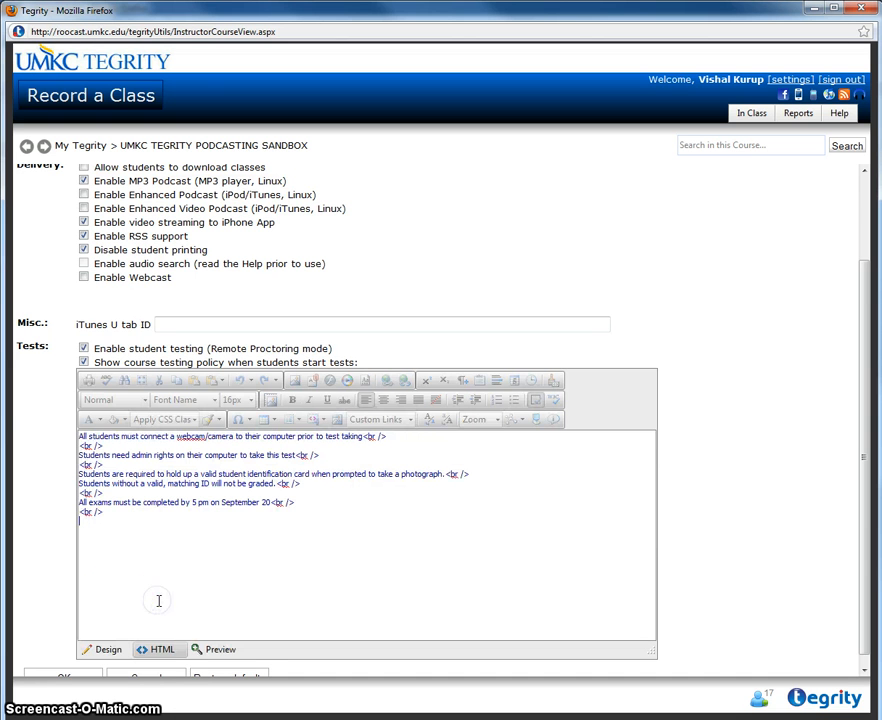
left_click(106, 649)
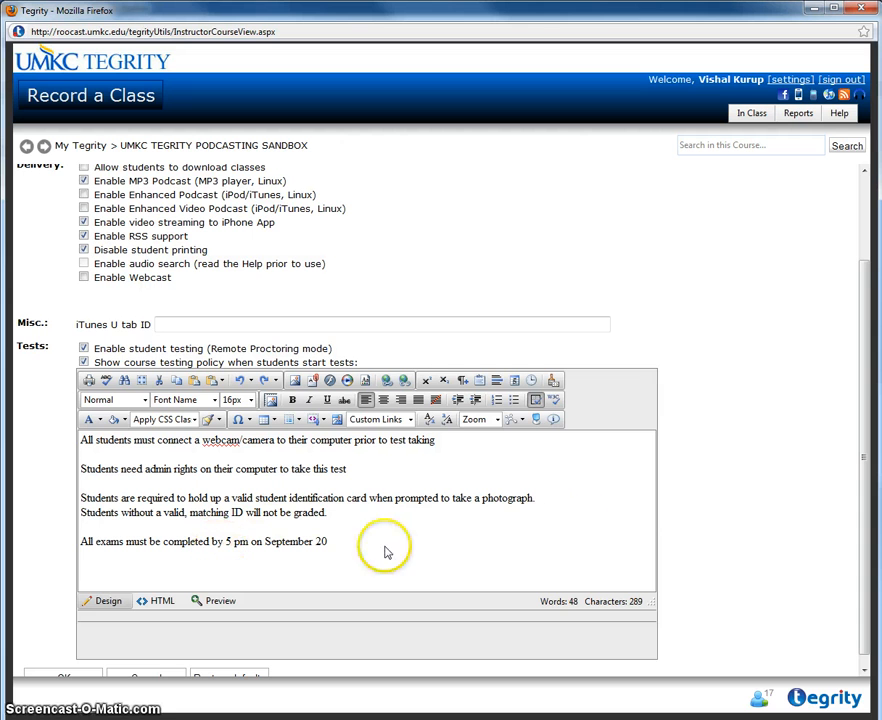
scroll(736, 488, "down", 1)
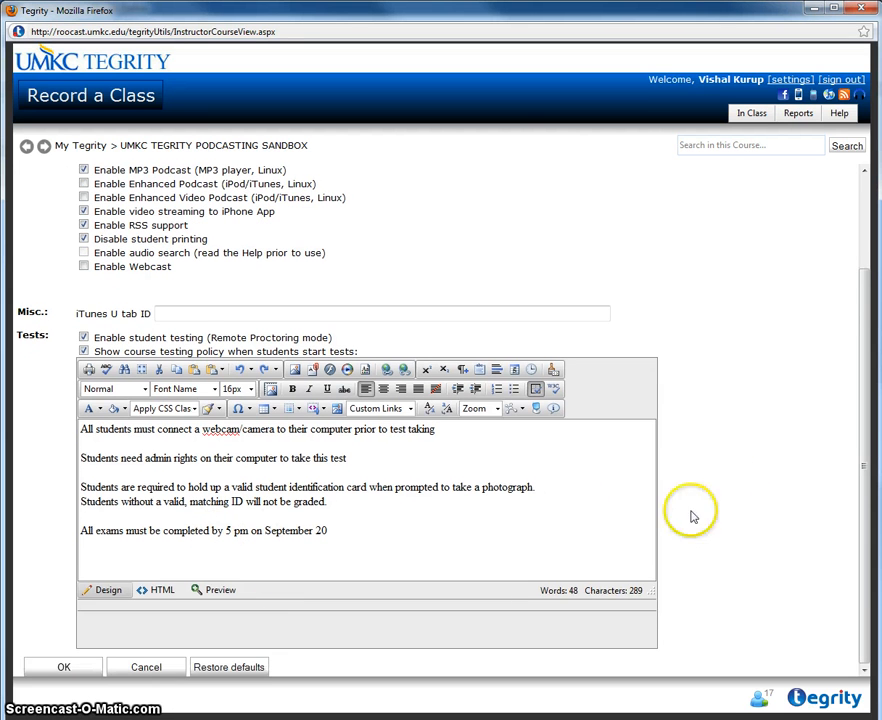
left_click(63, 667)
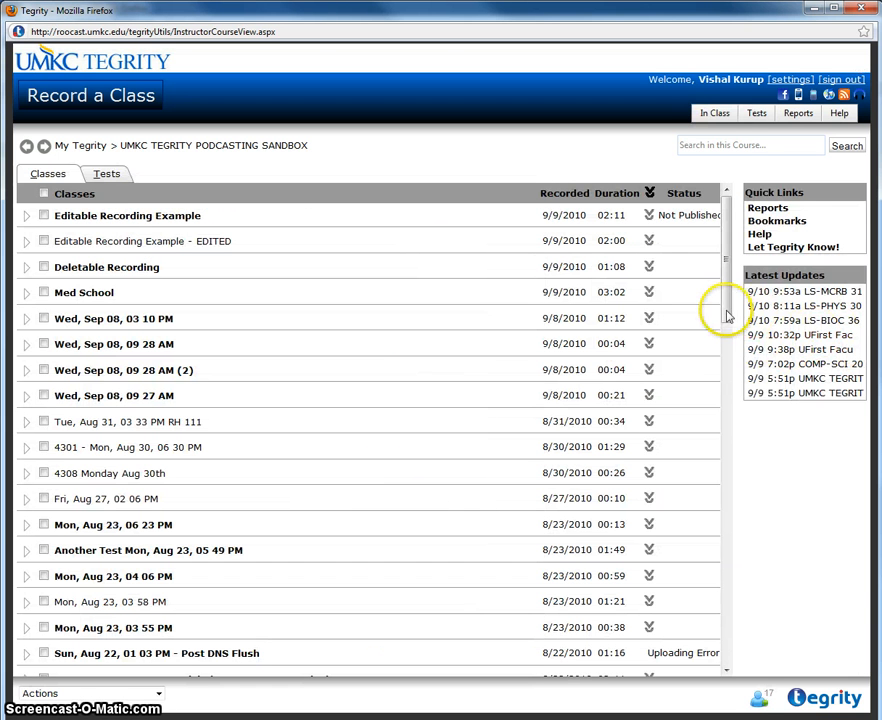
- Reopen the course settings, review the saved testing options and policy text, and return to the class list
left_click(157, 693)
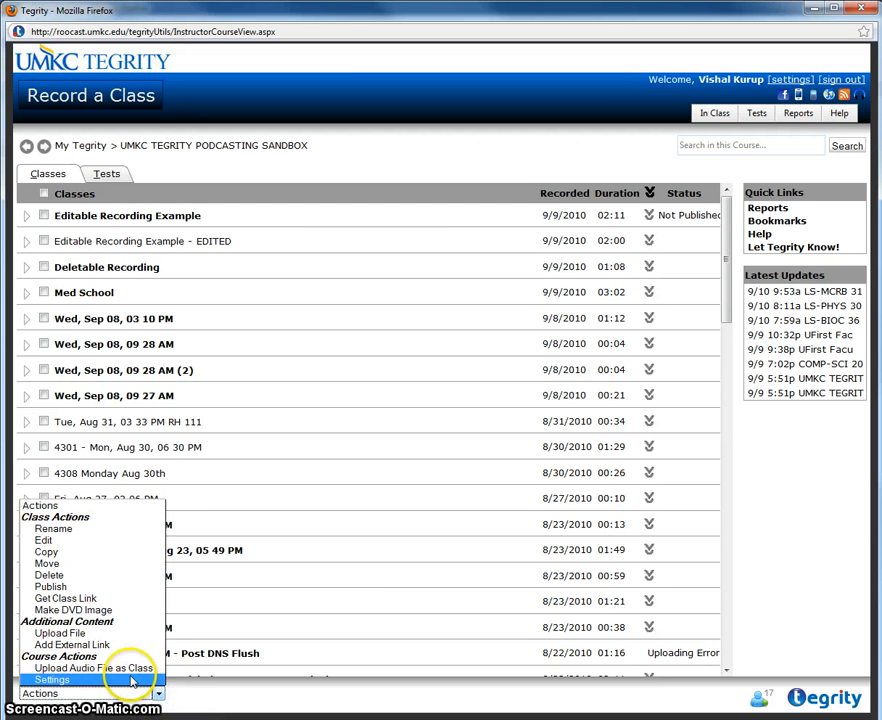
left_click(95, 679)
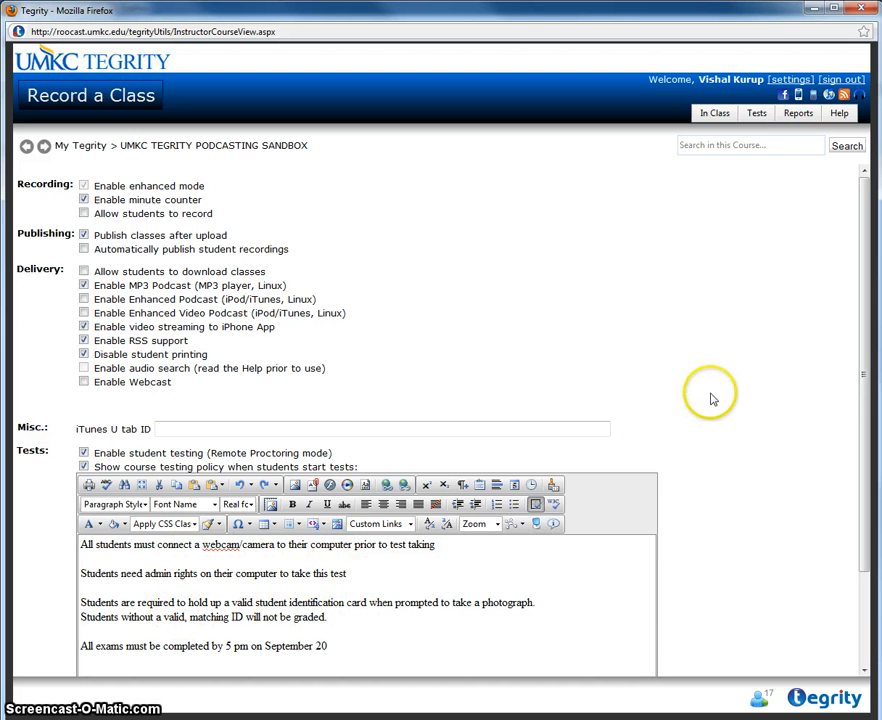
left_click_drag(862, 374, 862, 490)
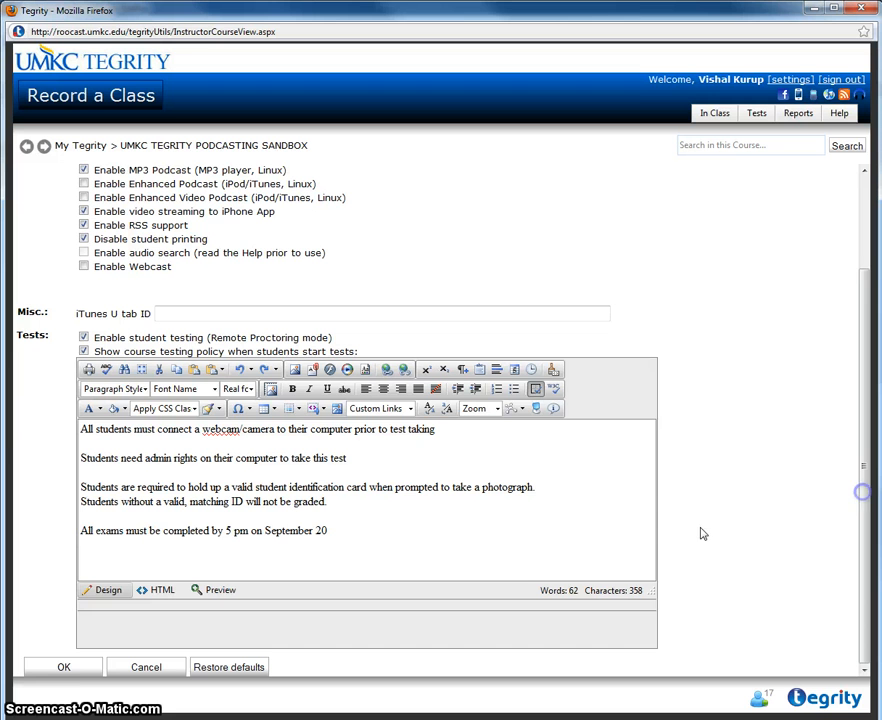
left_click(50, 668)
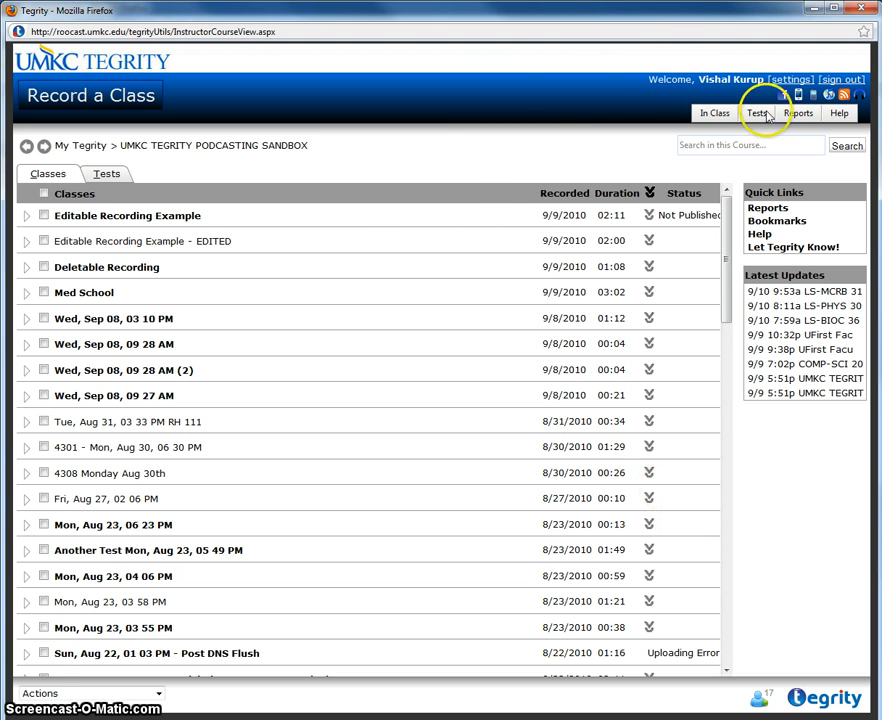
- Switch to the Blackboard Learn window in Internet Explorer and open the course's Tegrity Classes as the student
mouse_move(880, 162)
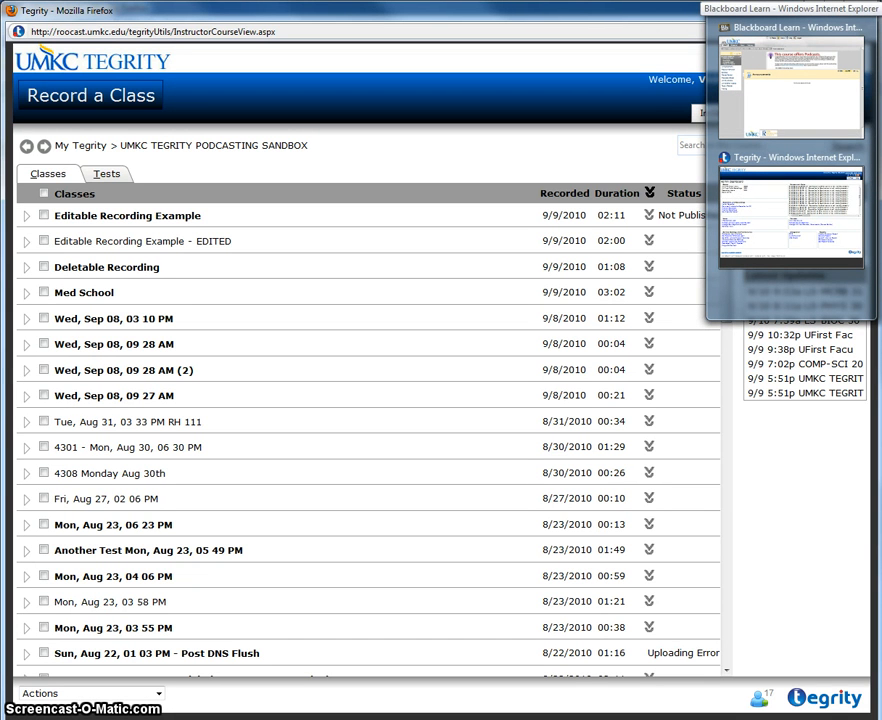
left_click(836, 100)
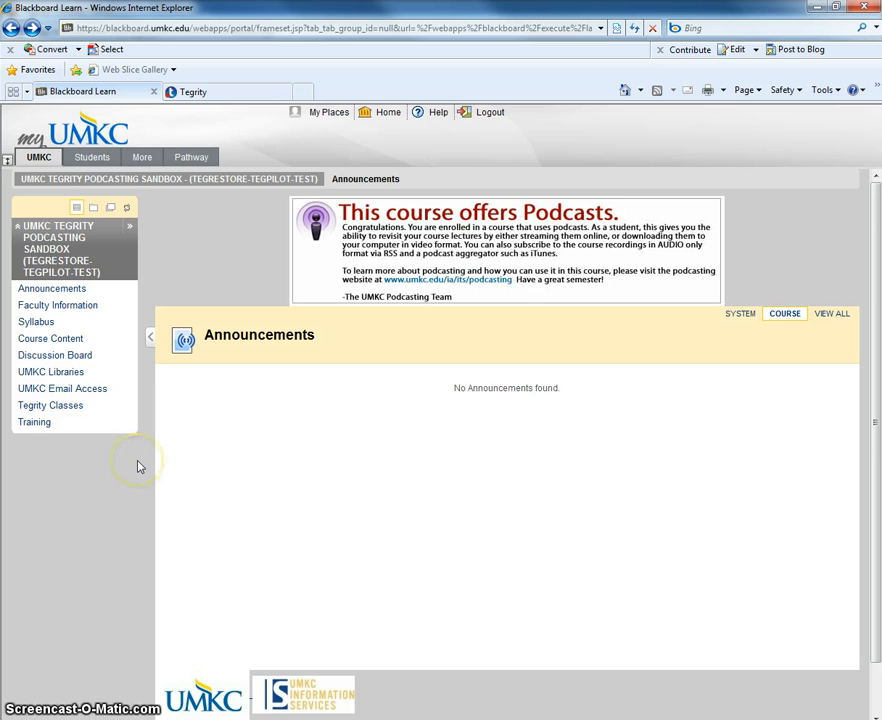
left_click(43, 406)
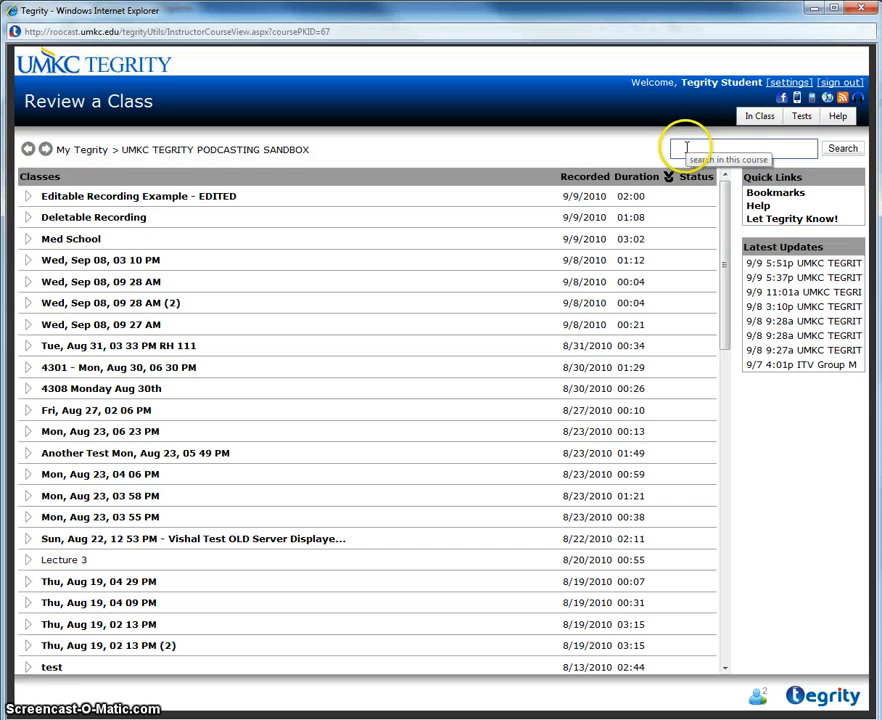
- Start a new test as the student, accept the course testing policy and allow the Tegrity Runner App to open
mouse_move(800, 122)
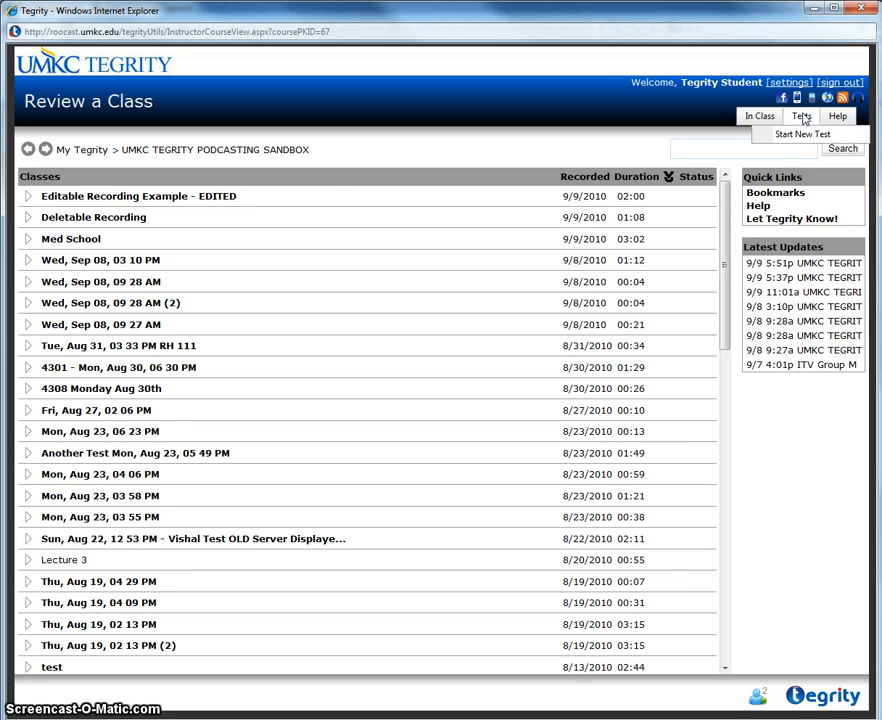
left_click(804, 136)
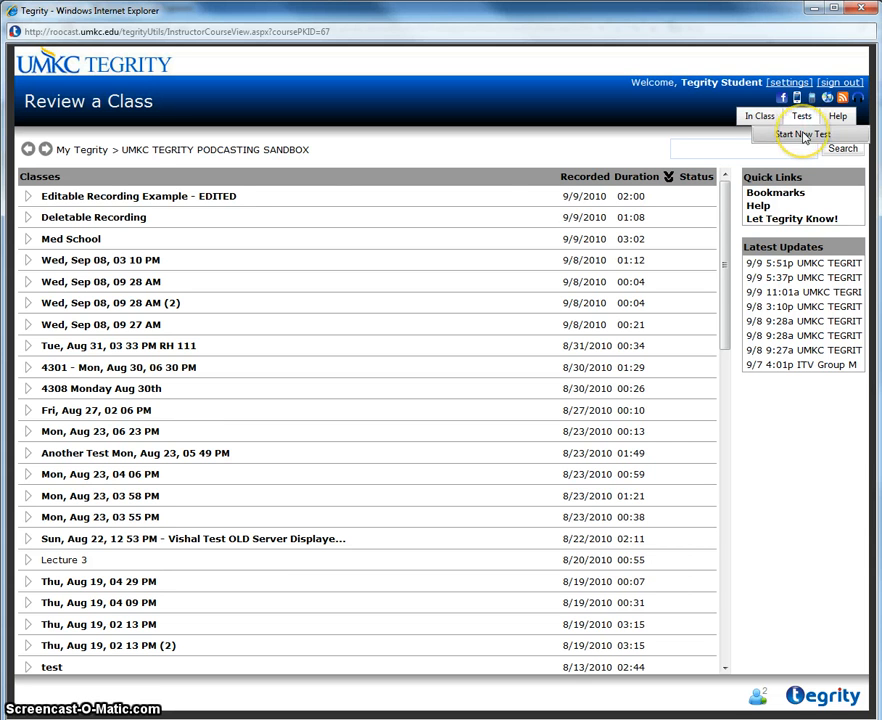
left_click(804, 138)
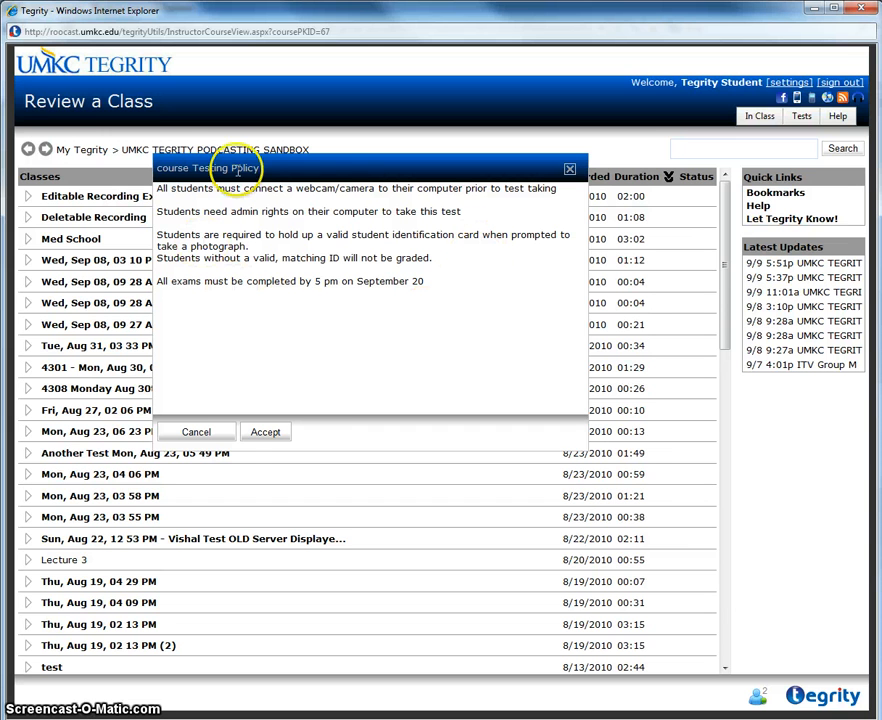
left_click(266, 433)
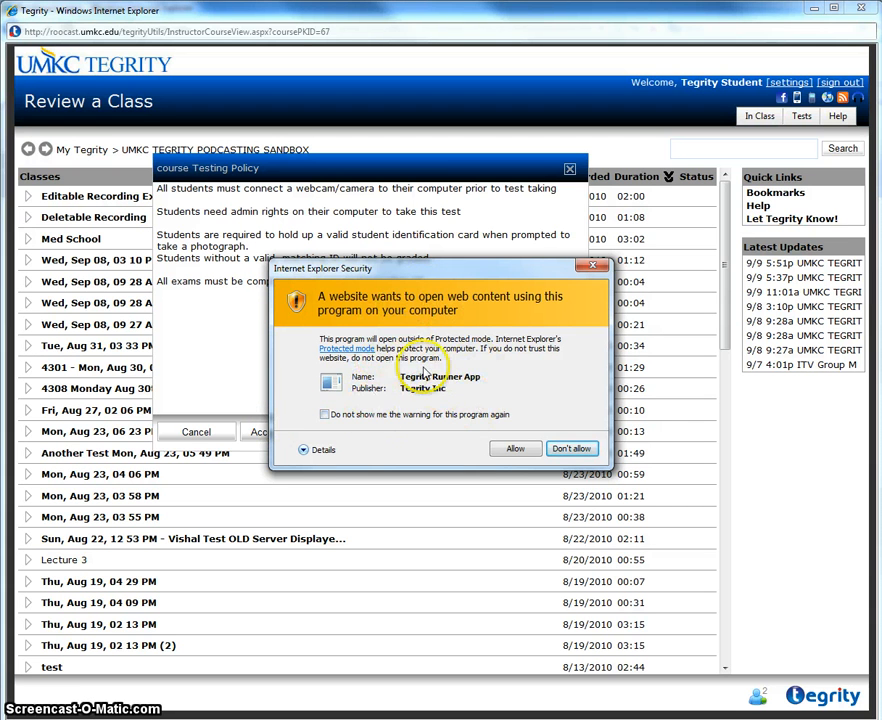
left_click(515, 451)
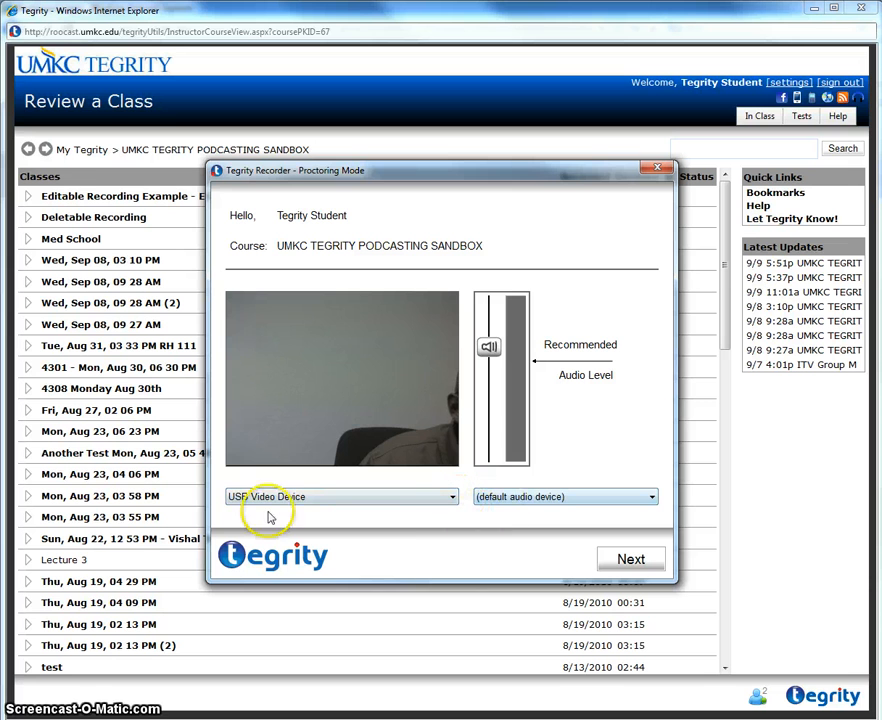
- Choose USB Video Device as the video source in the proctoring recorder
left_click(428, 499)
left_click(377, 516)
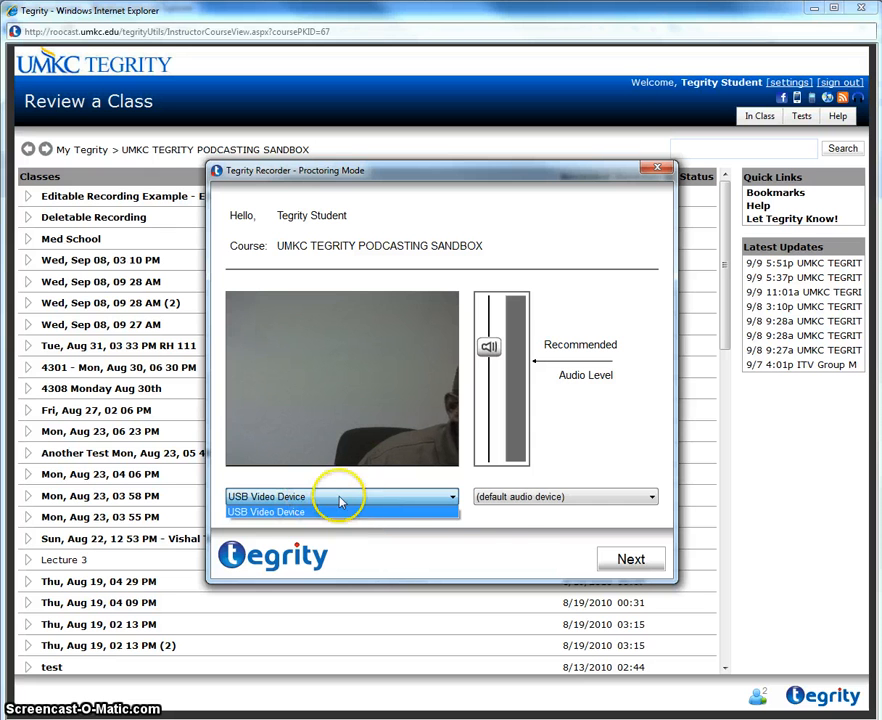
left_click(530, 521)
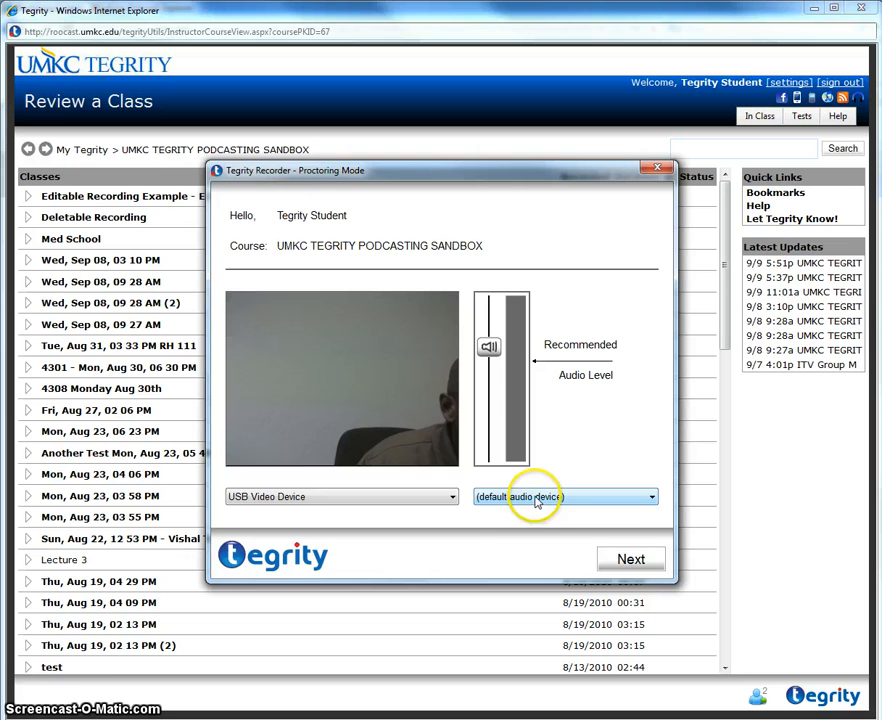
- Choose Microphone (Revolabs xTag) as the proctoring recorder's audio source and continue to the photo page
left_click(537, 502)
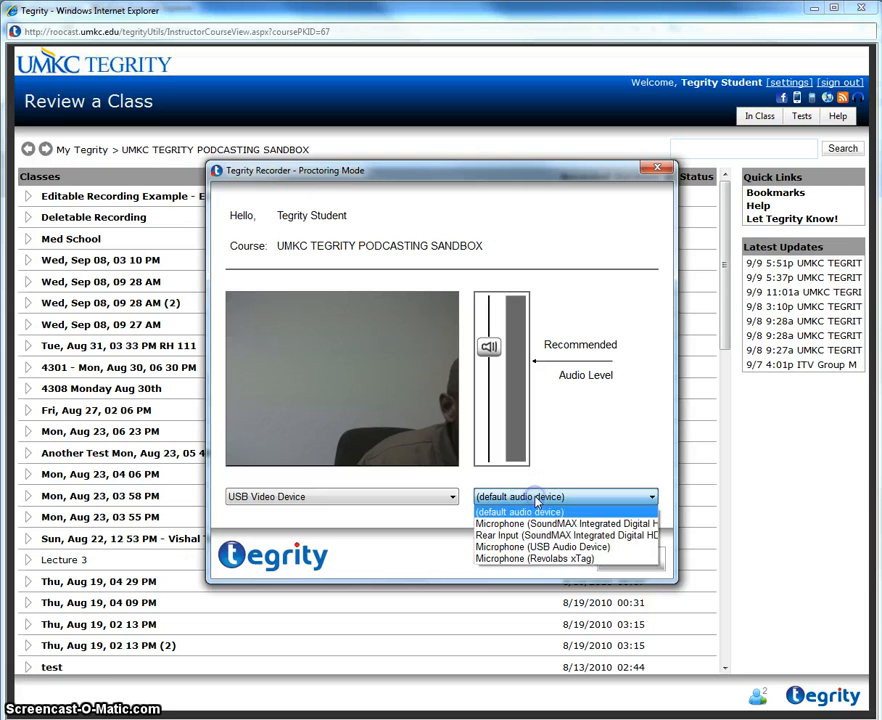
left_click(533, 561)
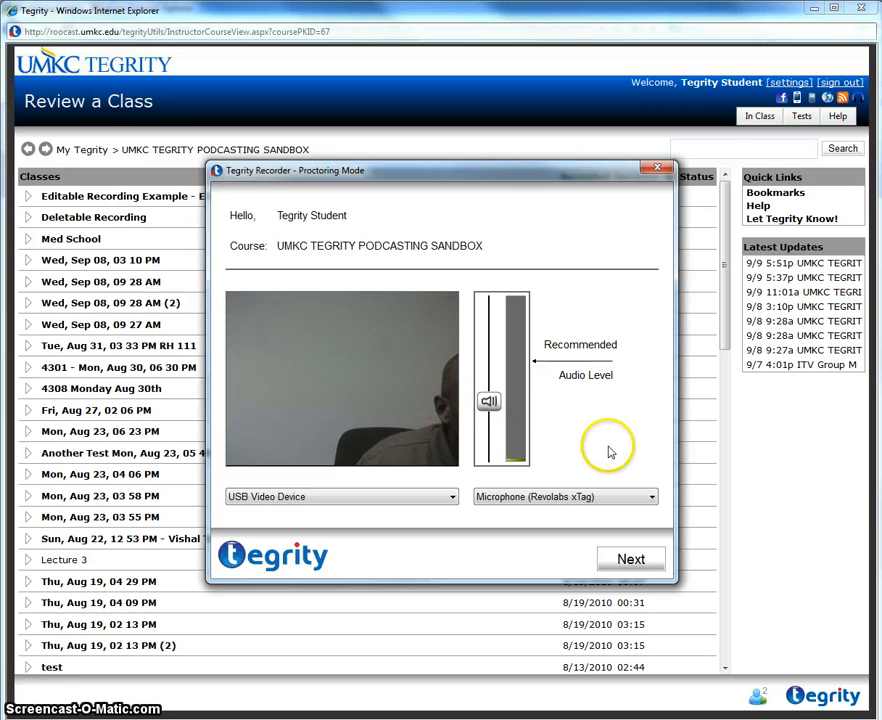
left_click(630, 562)
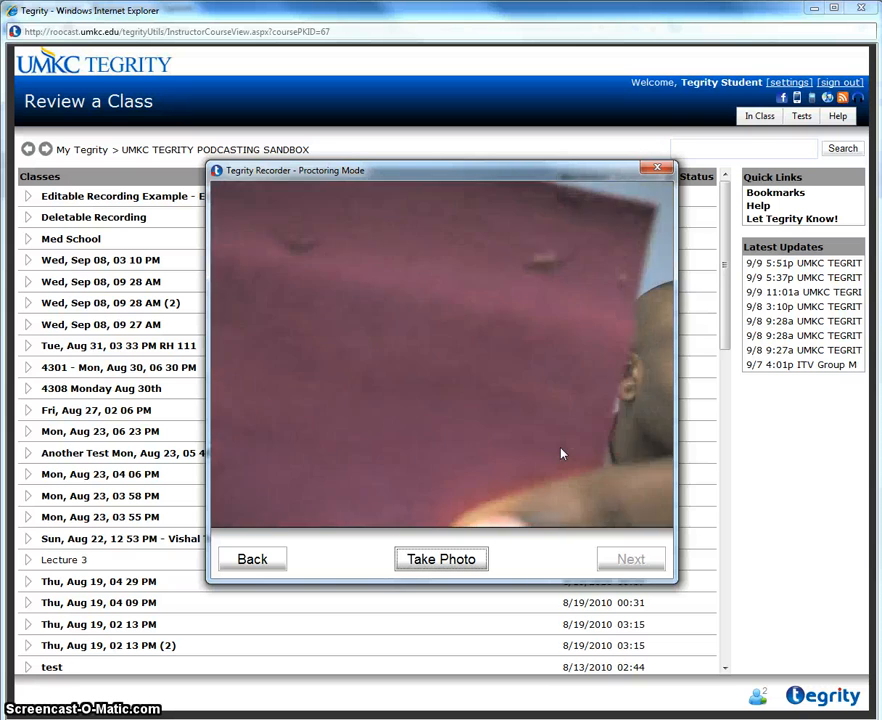
- Take the student's photo with the webcam, accept it and start the proctored recording
left_click(458, 562)
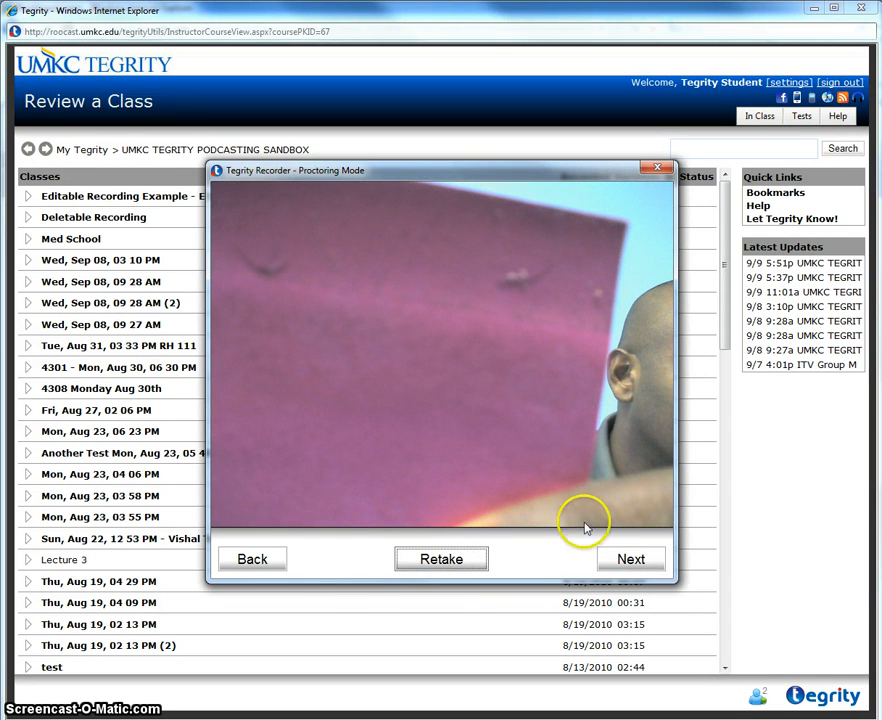
left_click(630, 559)
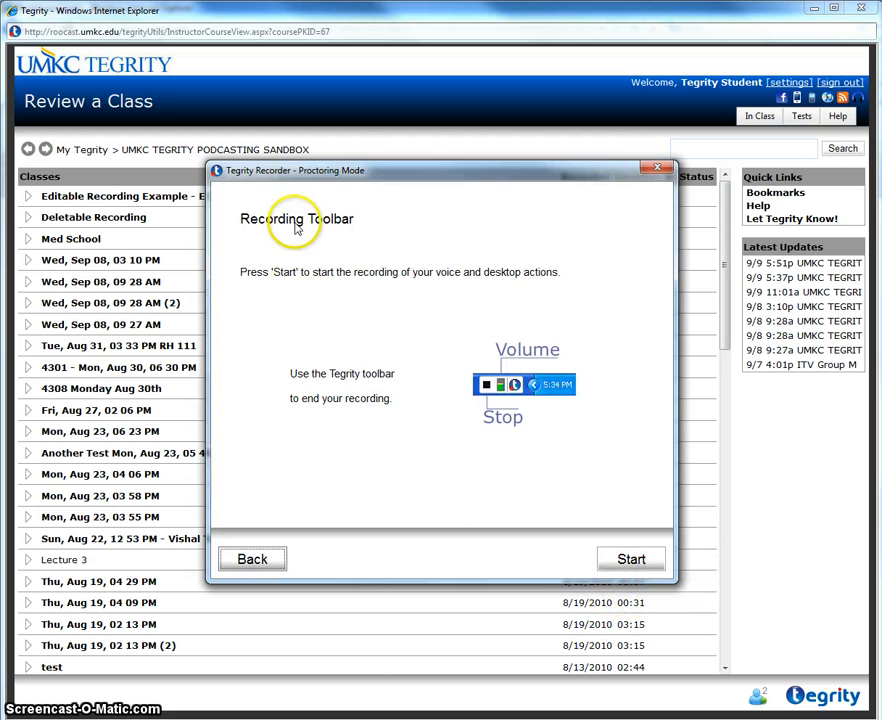
left_click(621, 561)
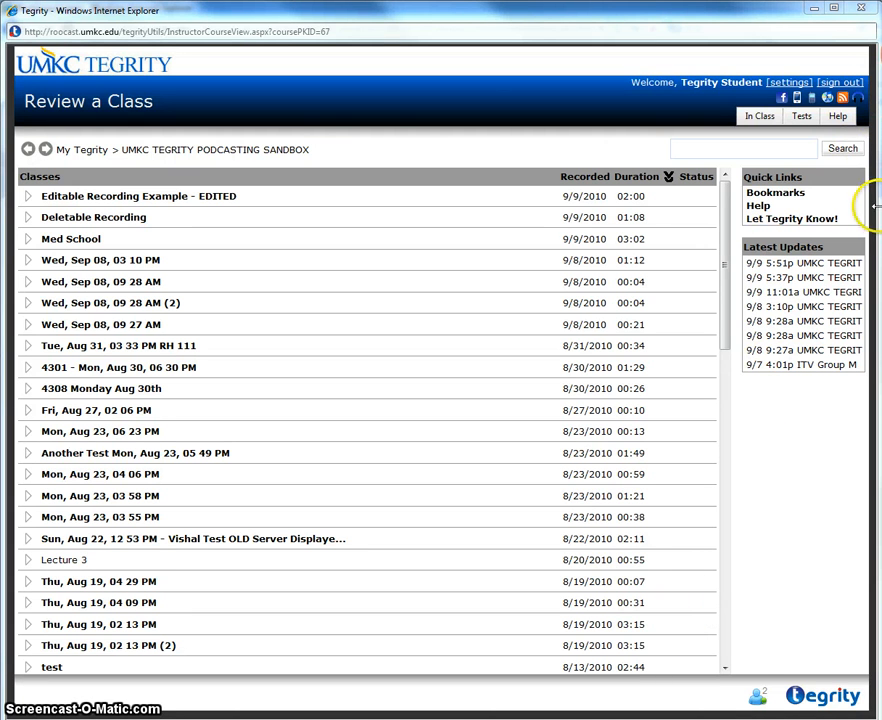
- Switch to the Blackboard Learn window in Internet Explorer, return to the course and open its Course Content
mouse_move(801, 96)
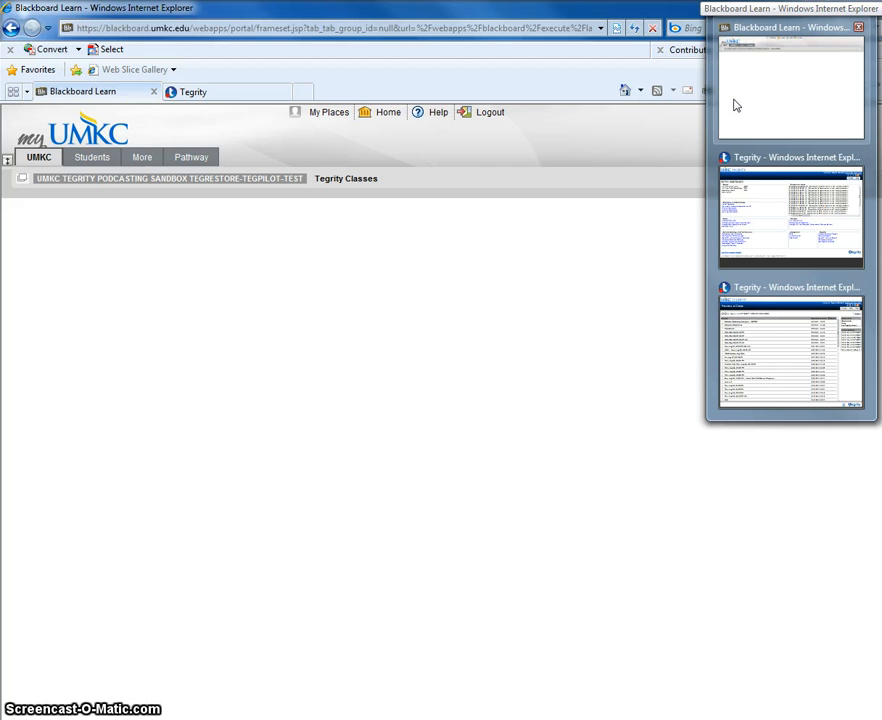
left_click(746, 135)
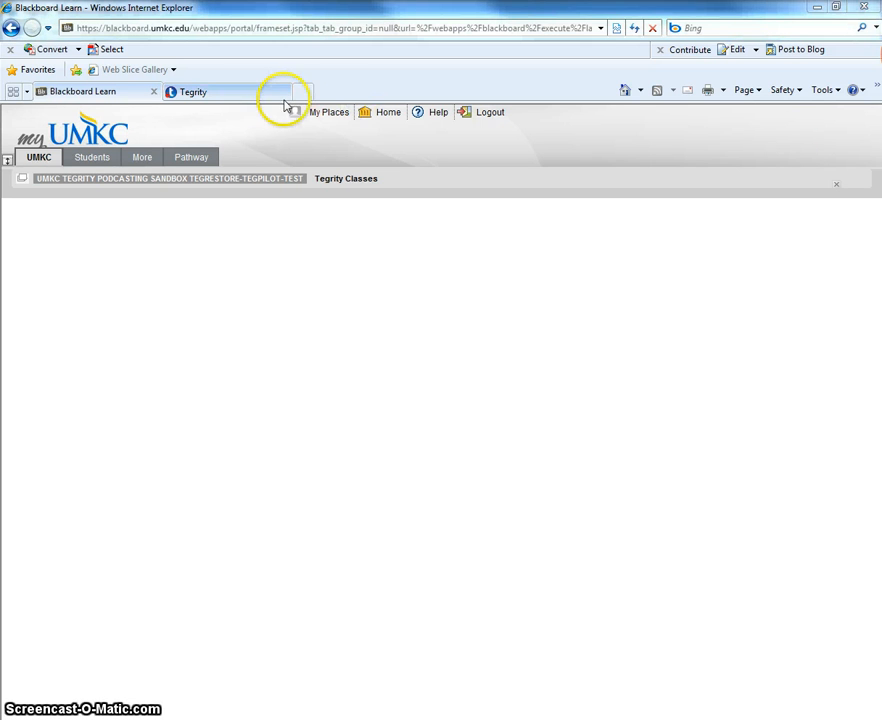
left_click(48, 189)
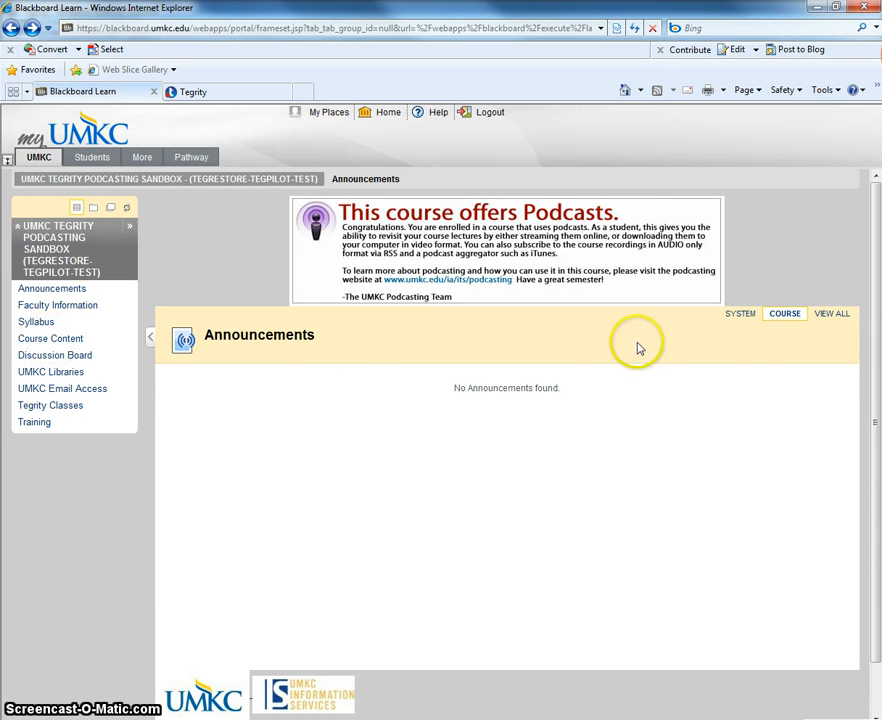
left_click(40, 338)
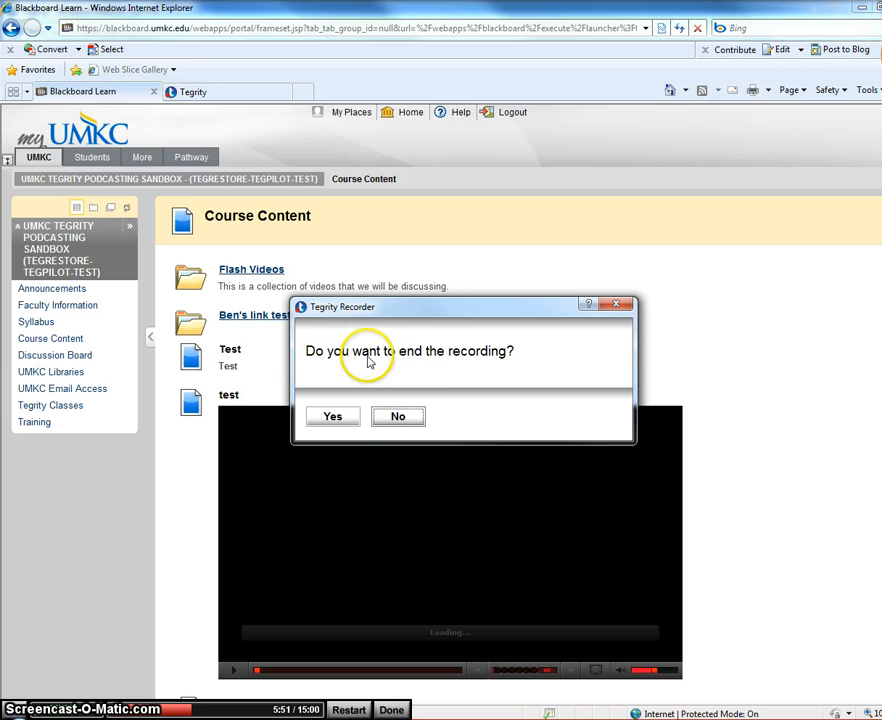
- End the proctored recording, let the test upload and close the upload dialog
left_click(338, 418)
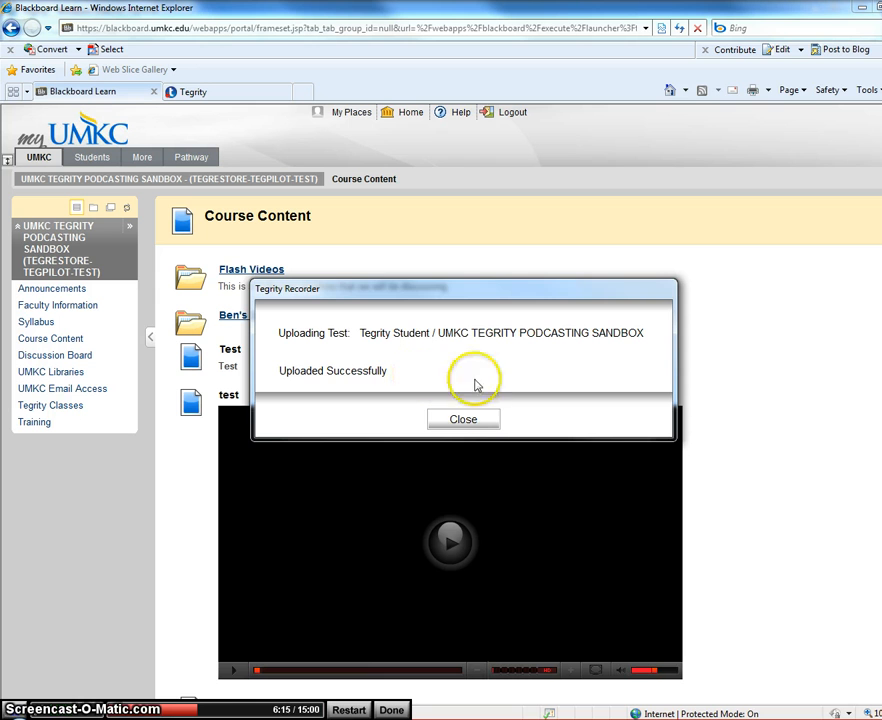
left_click(470, 420)
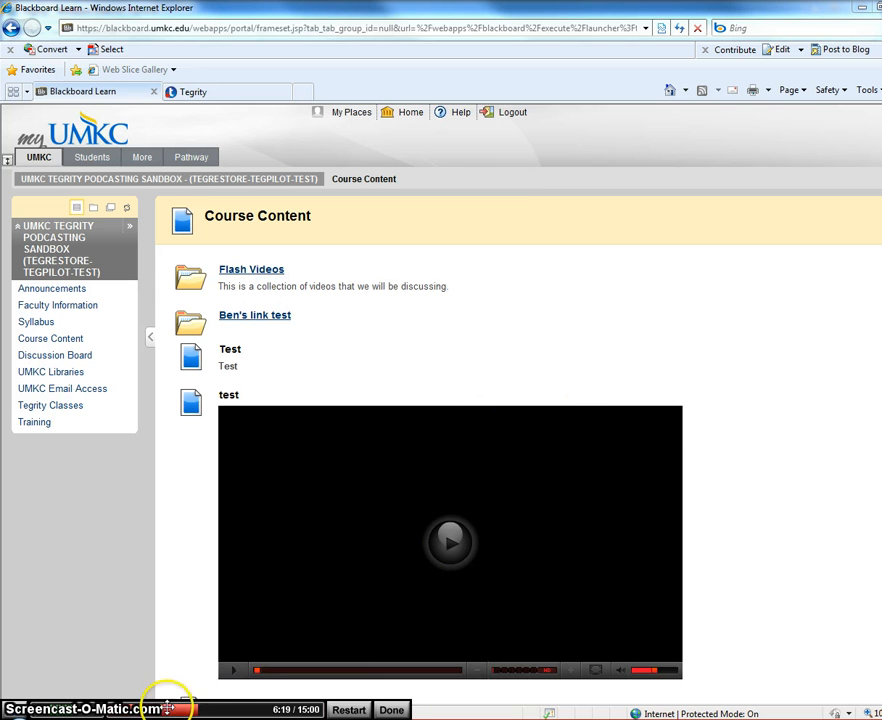
- Switch to the instructor's Tegrity window in Firefox, list the course's tests and expand the student's 01:45 test
mouse_move(173, 719)
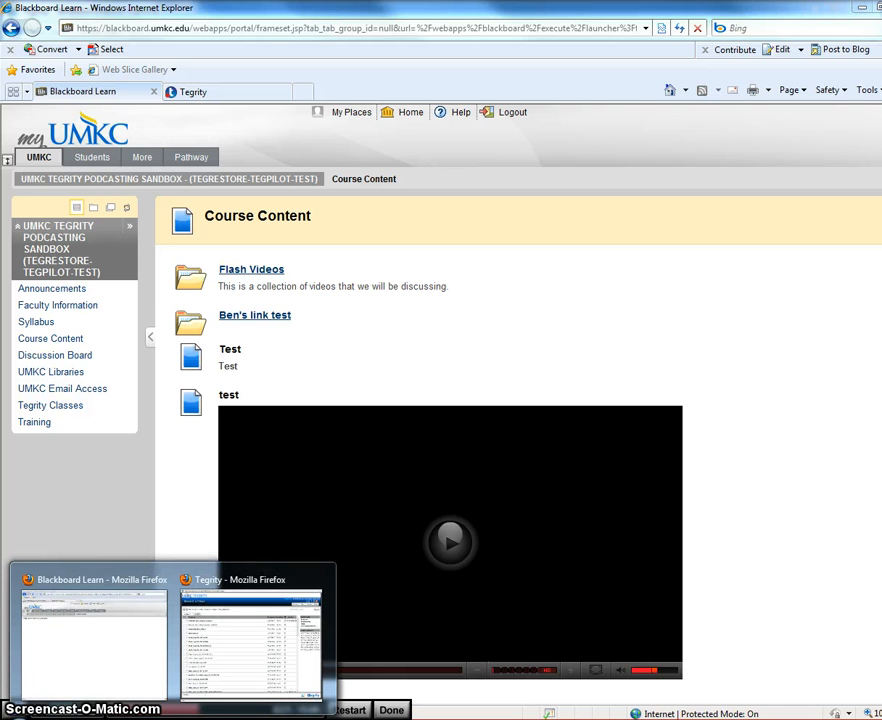
left_click(205, 670)
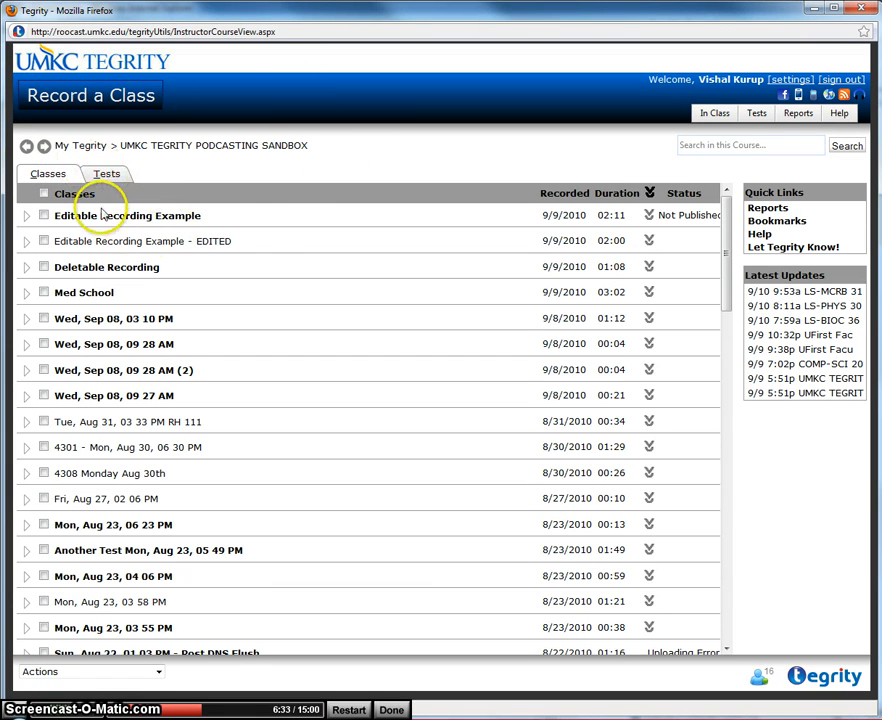
left_click(108, 177)
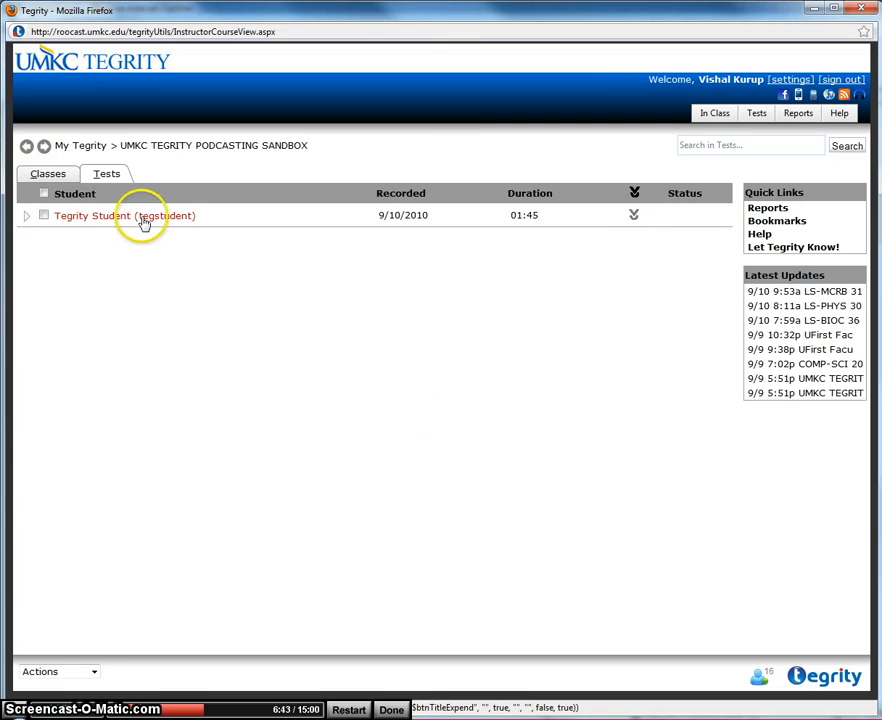
left_click(92, 219)
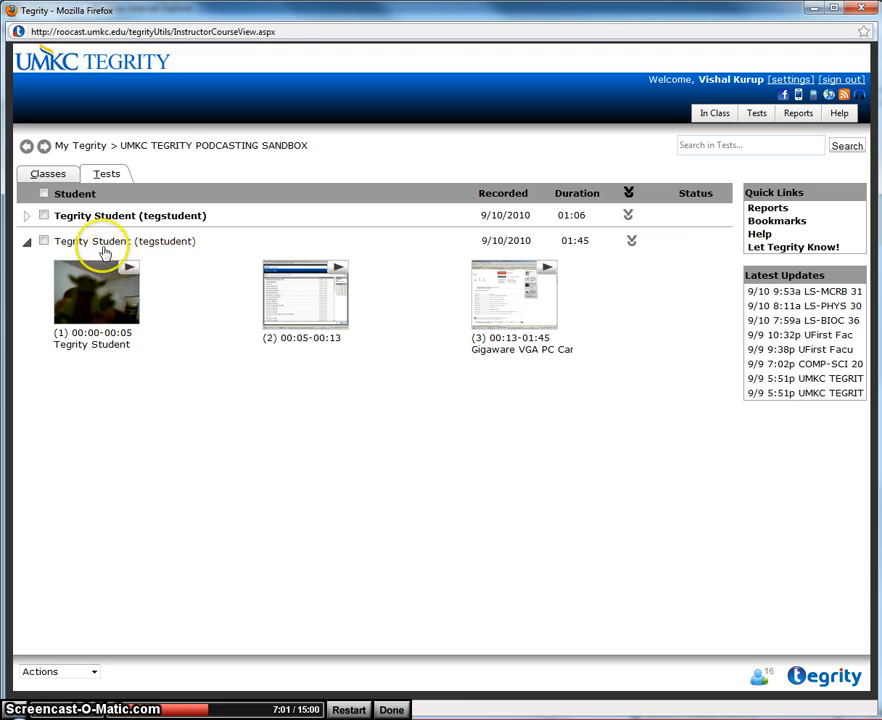
- Open the first segment of the student's recorded test for playback and return to the UMKC TEGRITY PODCASTING SANDBOX course
left_click(80, 298)
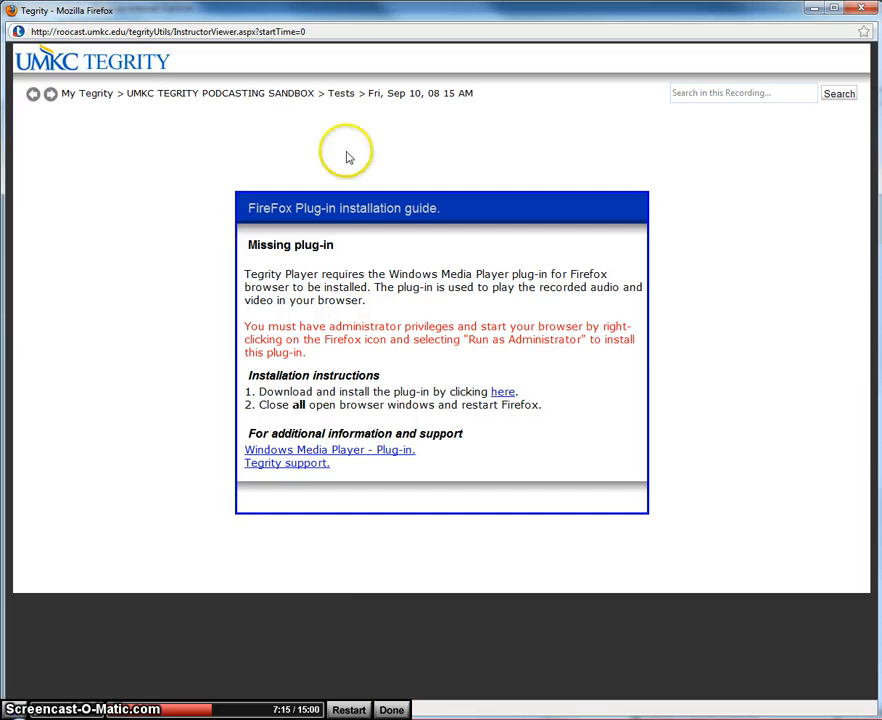
left_click(203, 92)
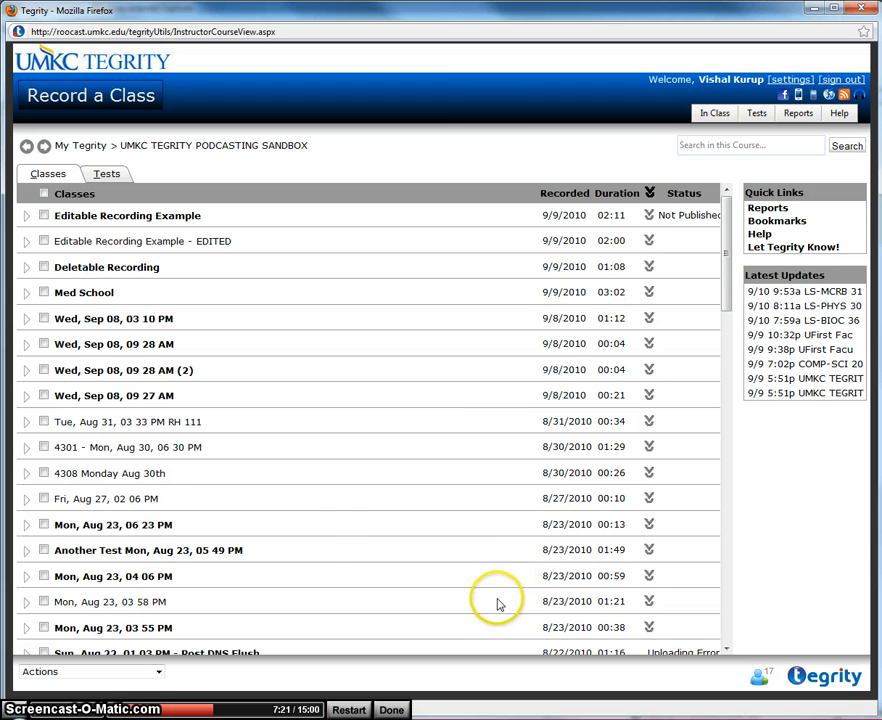
left_click(320, 531)
left_click(329, 529)
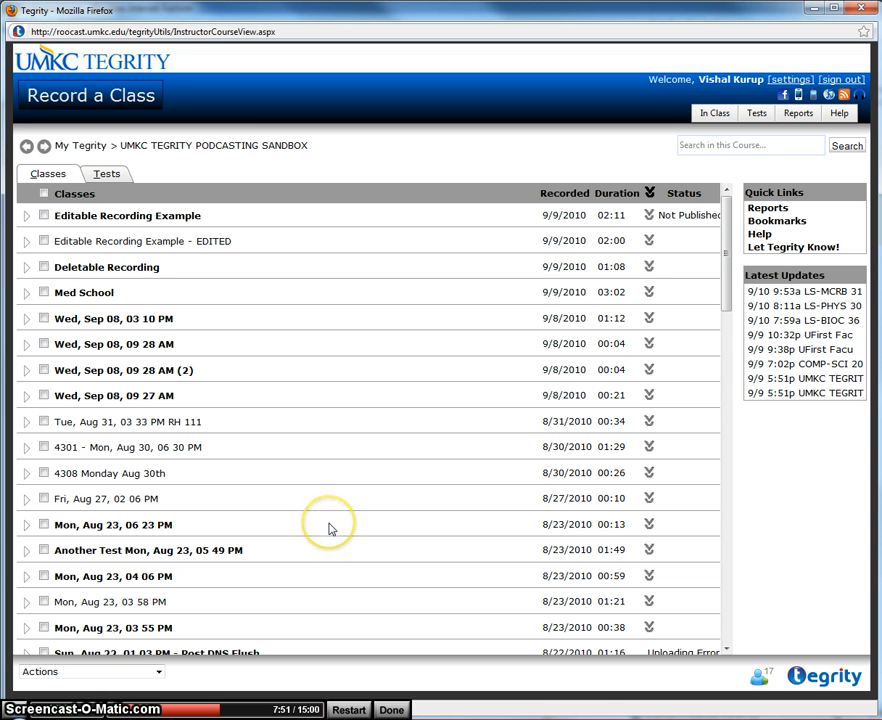